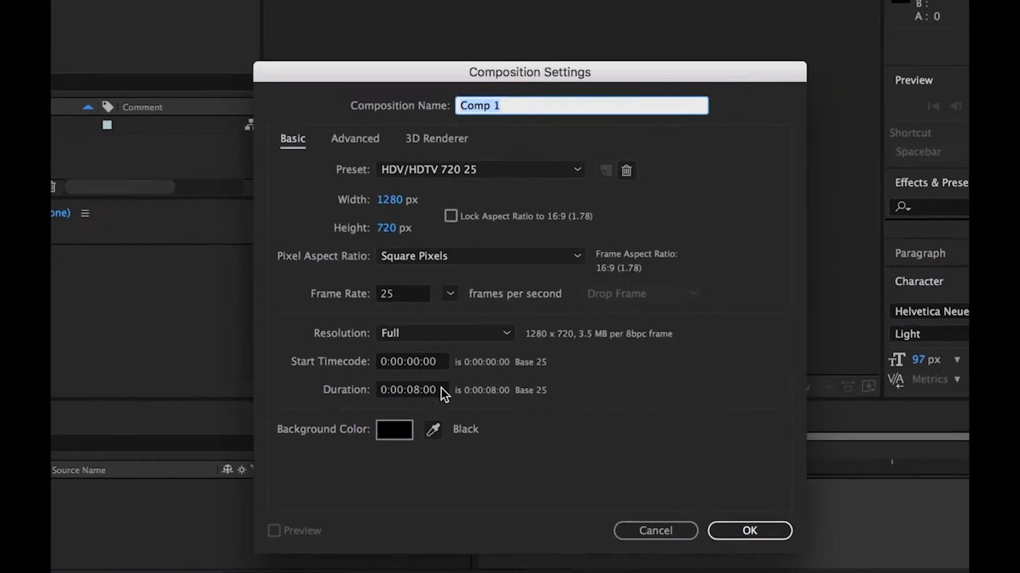
# Step: Create a new HDV/HDTV 720 25 composition with a duration of 0:00:06:00
pyautogui.click(430, 391)
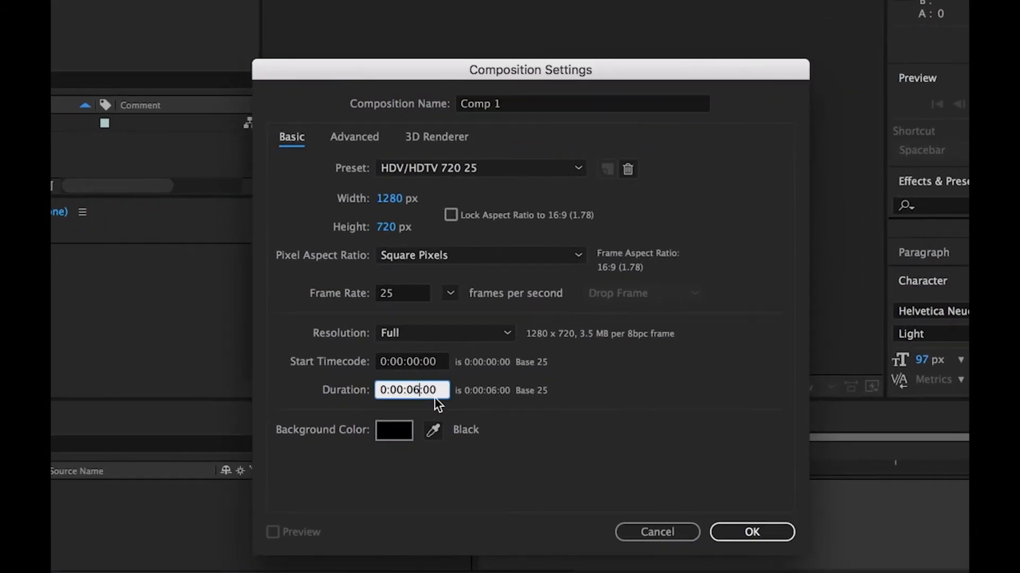
pyautogui.write('6')
pyautogui.click(756, 530)
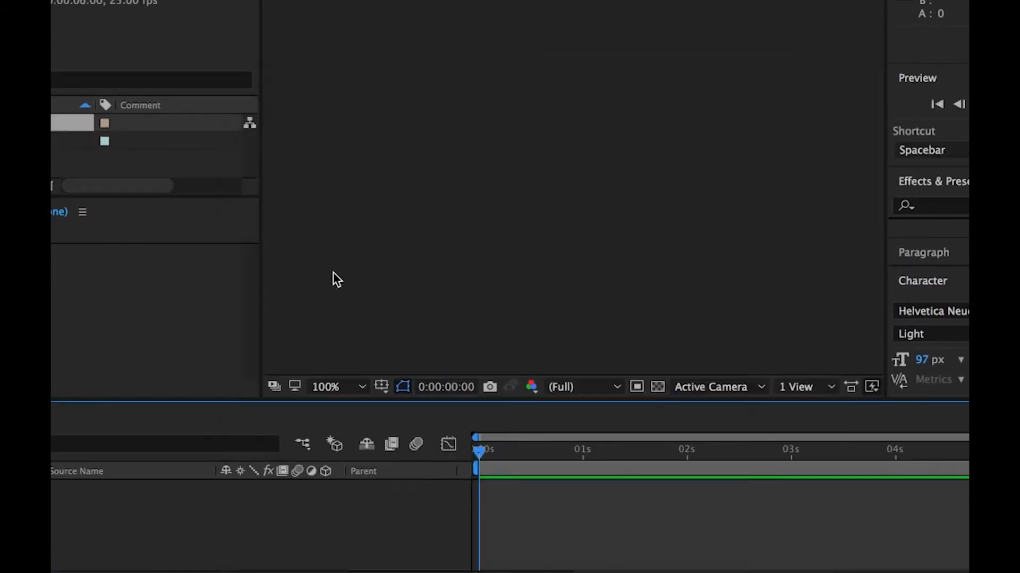
# Step: Add Saw.mp4 to the composition as a layer and set its scale to 66.7% so it fits the frame
pyautogui.moveTo(99, 202); pyautogui.dragTo(148, 510)
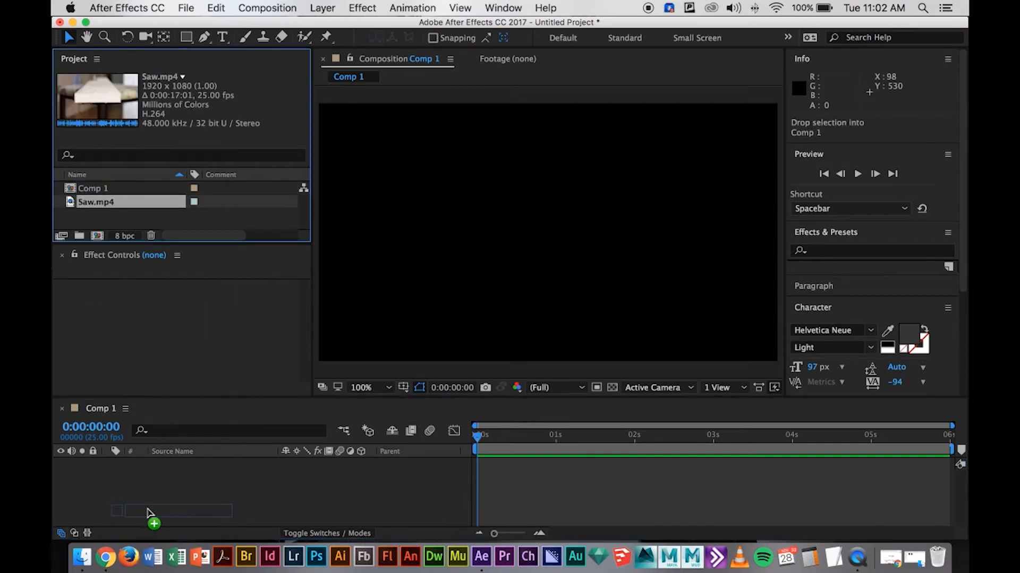
pyautogui.click(478, 314)
pyautogui.press(',')
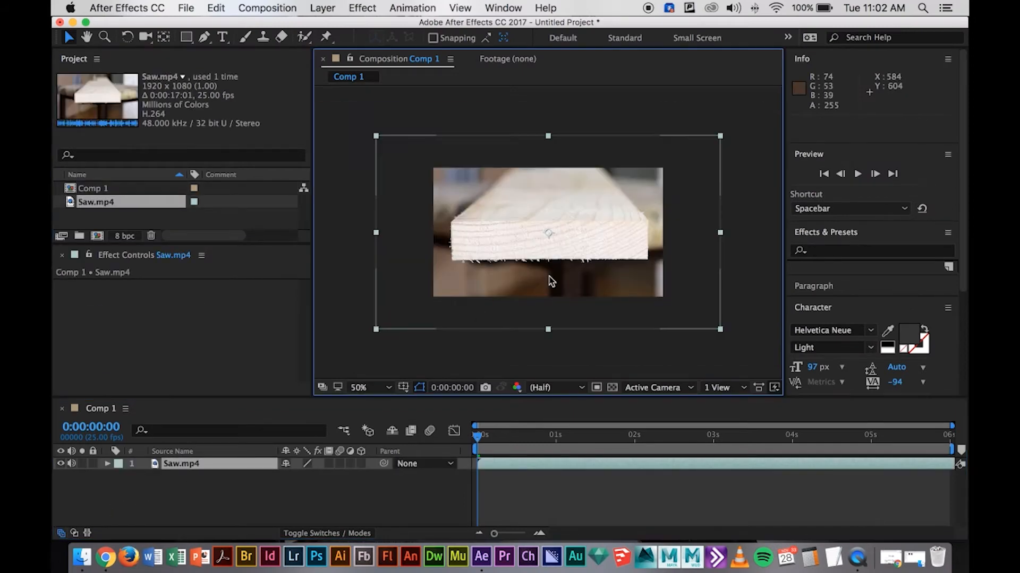
pyautogui.click(196, 469)
pyautogui.press('s')
pyautogui.click(304, 478)
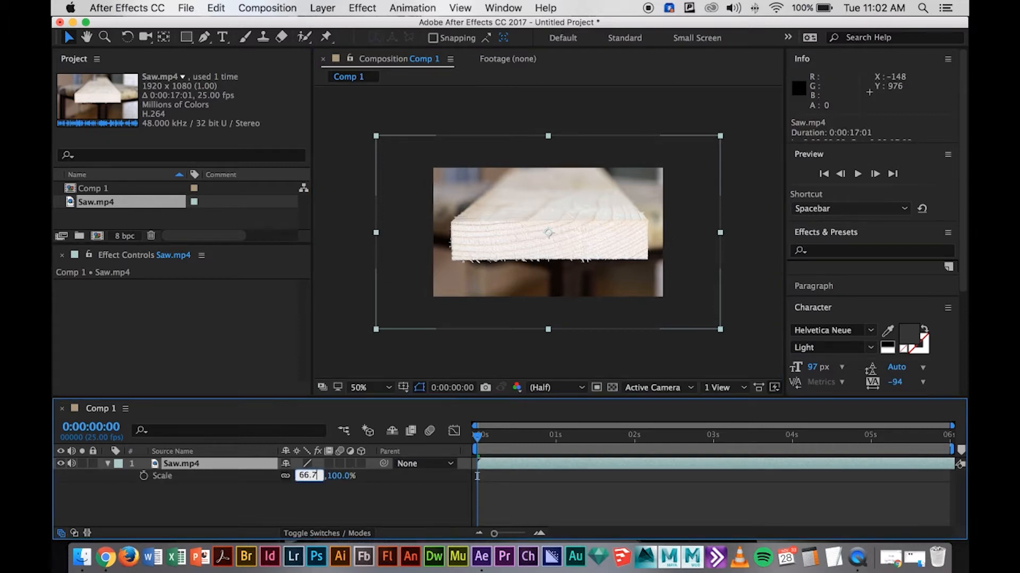
pyautogui.press('Return')
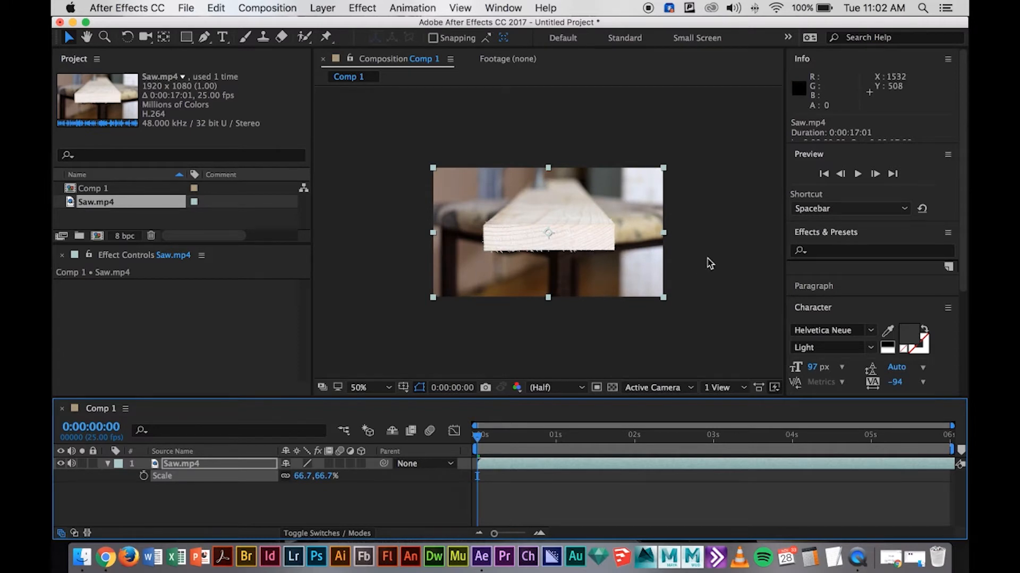
# Step: Preview the footage, stopping at 0:00:05:00, and add the text "Cut Here" over the wooden plank
pyautogui.press('space')
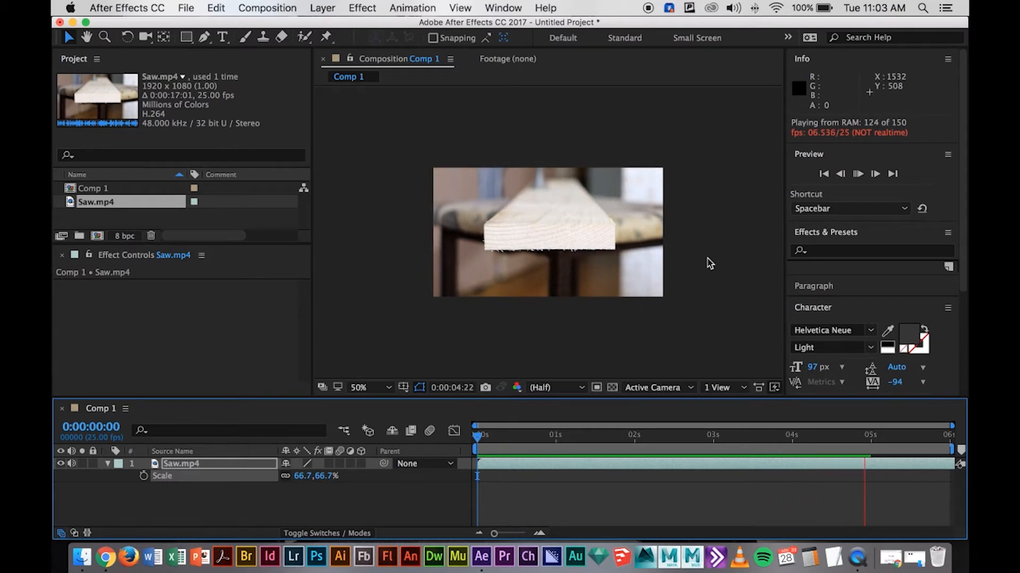
pyautogui.press('space')
pyautogui.press('.')
pyautogui.click(218, 36)
pyautogui.click(473, 211)
pyautogui.write('Cut Here')
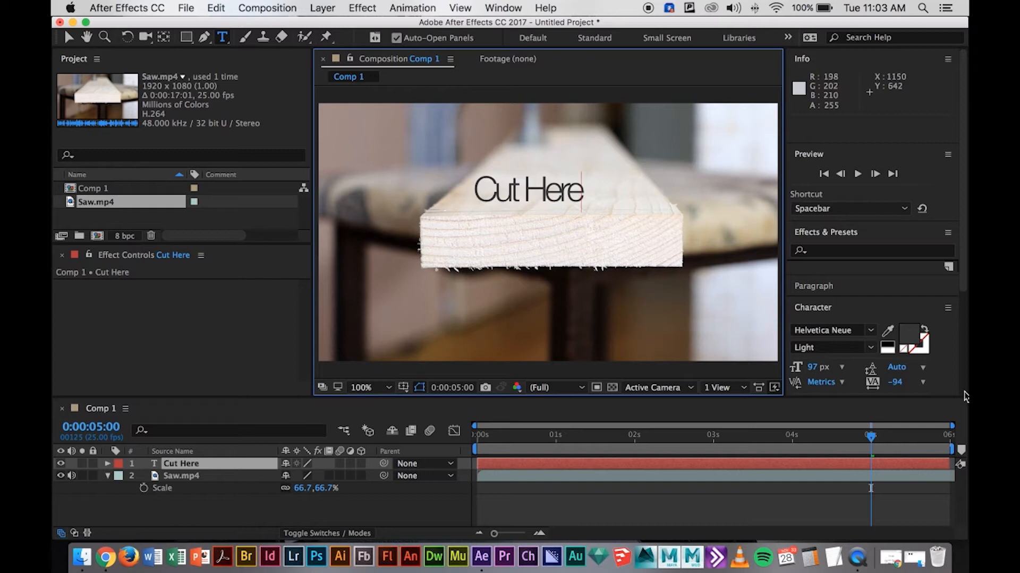
# Step: Set the tracking of the whole "Cut Here" text to -50
pyautogui.click(916, 382)
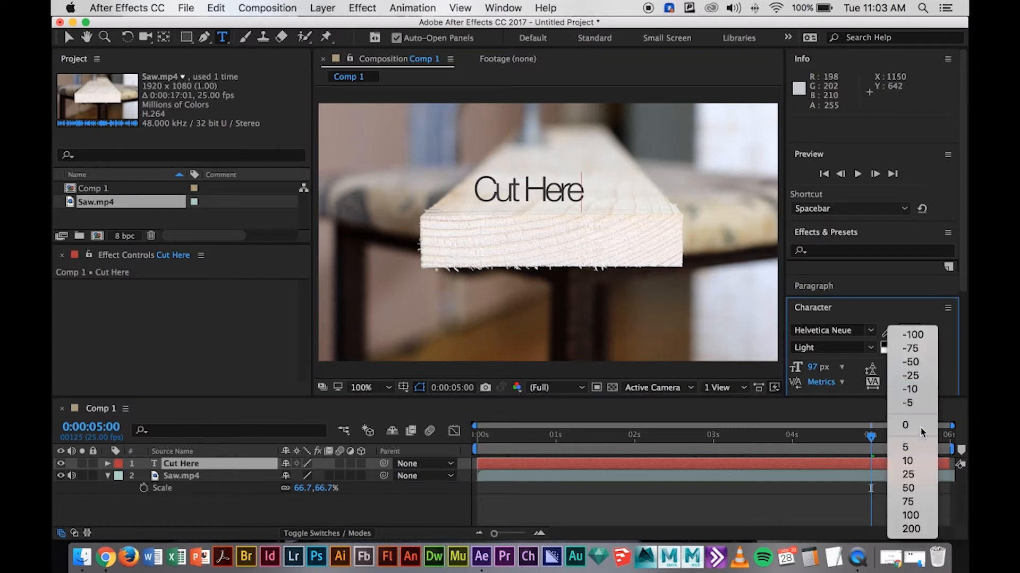
pyautogui.click(929, 366)
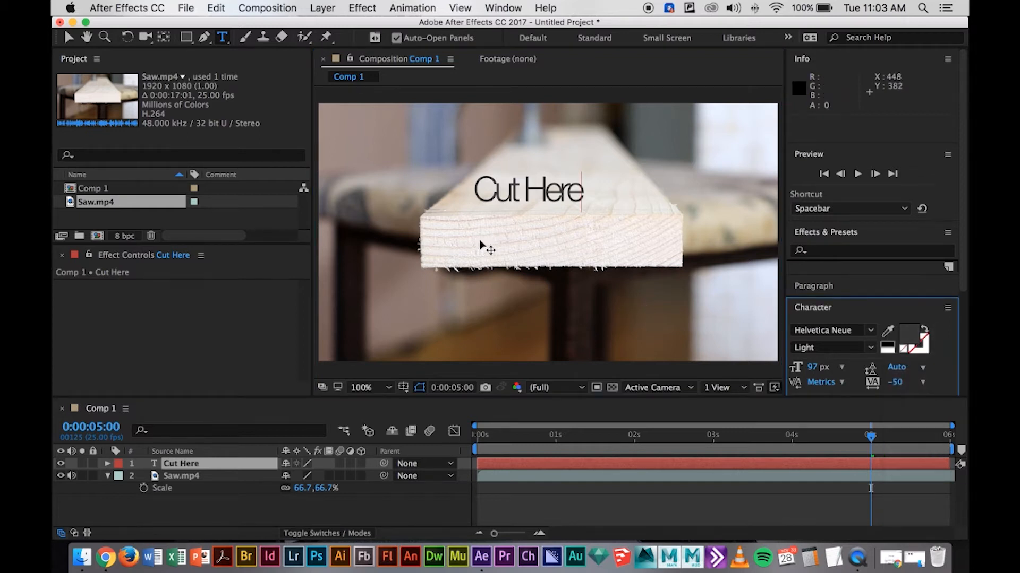
pyautogui.press('super+a')
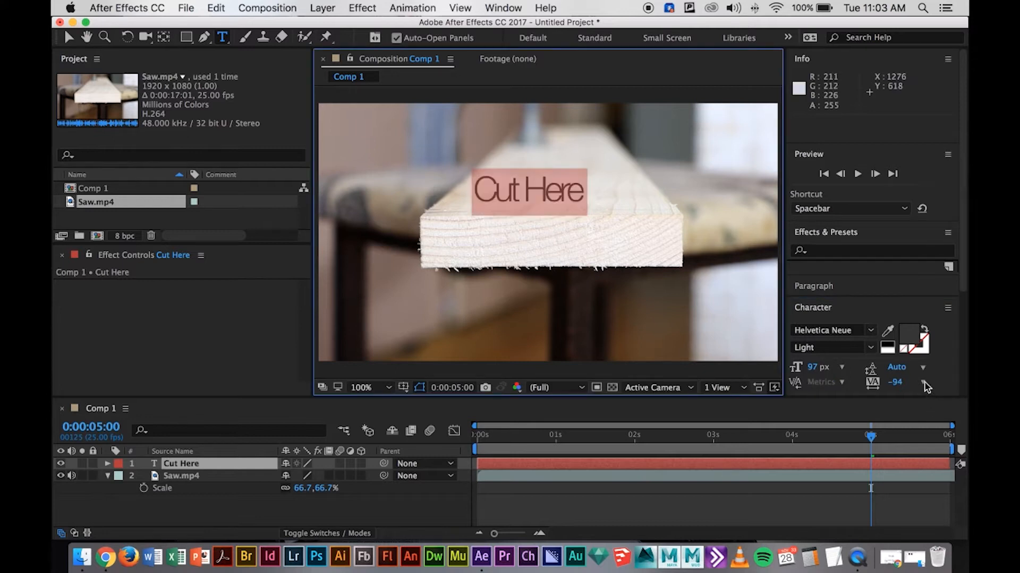
pyautogui.click(925, 383)
pyautogui.click(929, 367)
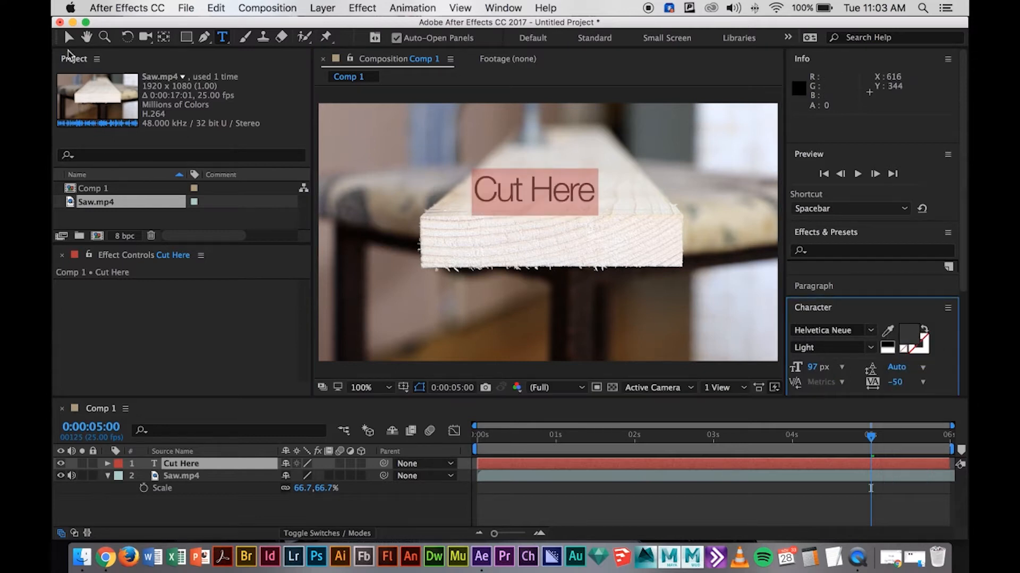
# Step: Position the "Cut Here" text on the plank at about 402, 302, previewing its placement, and hide the text layer
pyautogui.click(69, 37)
pyautogui.moveTo(570, 197); pyautogui.dragTo(551, 201)
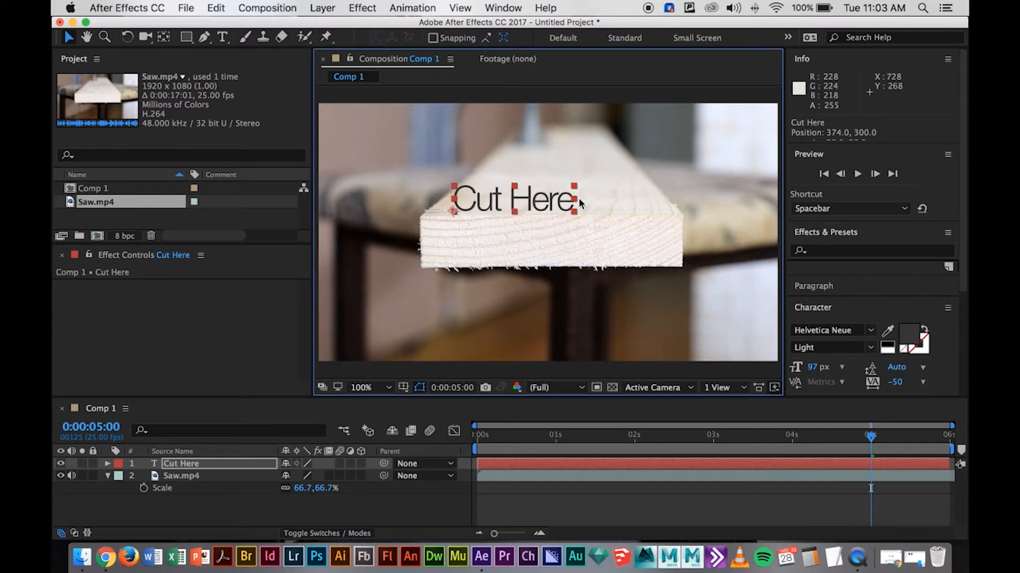
pyautogui.press('space')
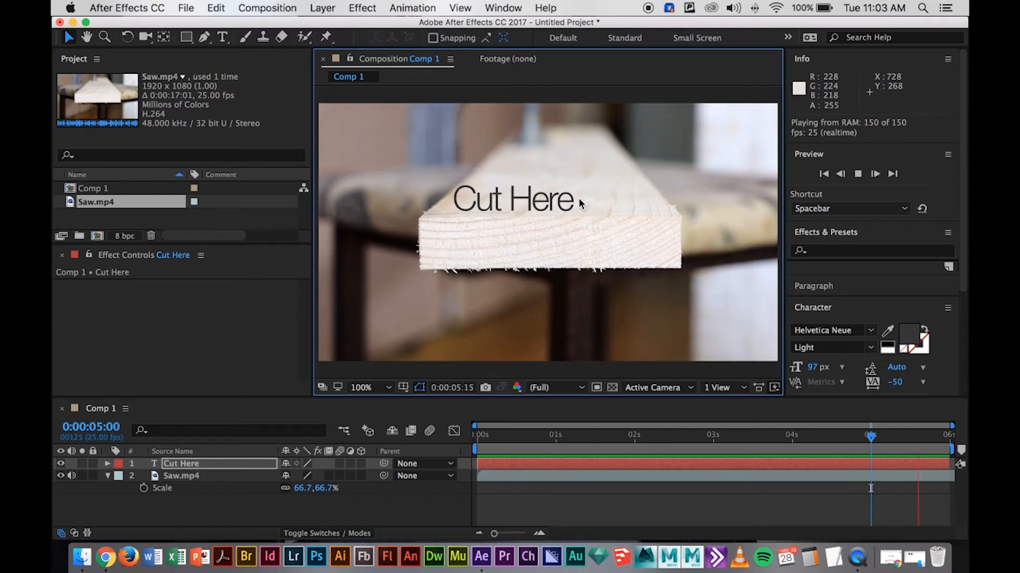
pyautogui.press('space')
pyautogui.moveTo(474, 207)
pyautogui.mouseDown()
pyautogui.moveTo(494, 207)
pyautogui.moveTo(484, 204)
pyautogui.mouseUp()
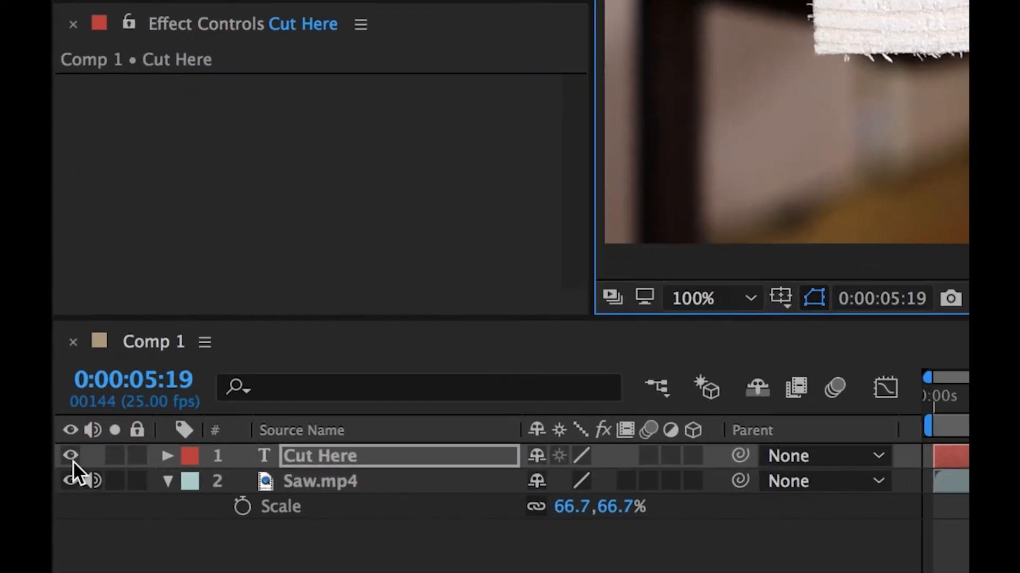
pyautogui.click(60, 464)
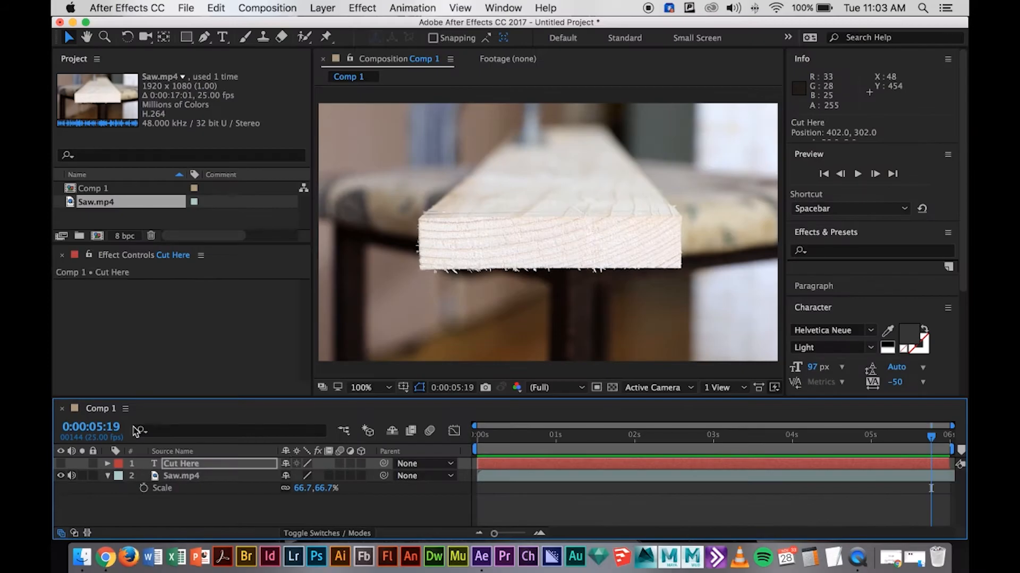
# Step: Create a null object and place it on the left end of the plank's front face
pyautogui.click(333, 7)
pyautogui.moveTo(339, 25)
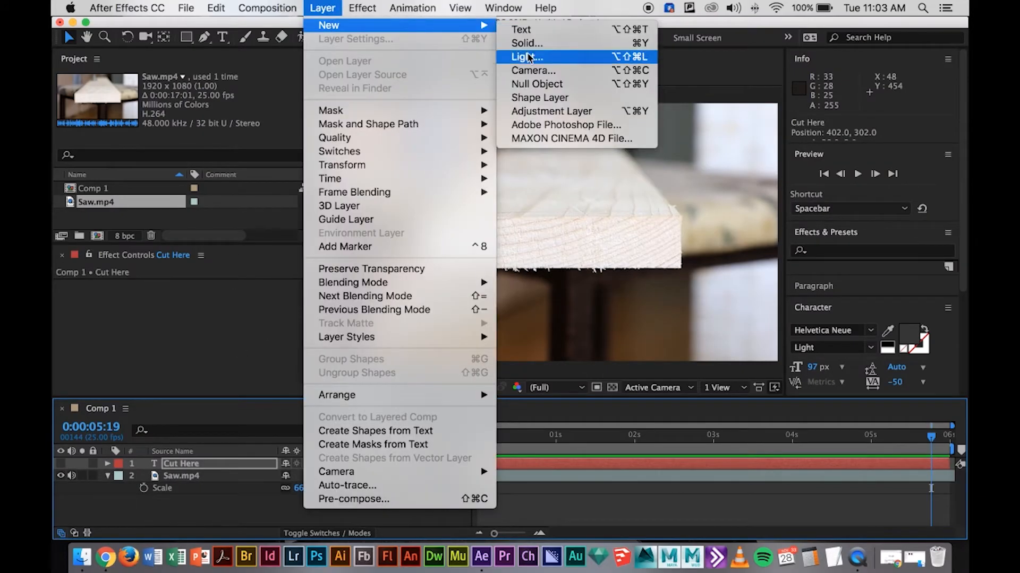
pyautogui.click(534, 84)
pyautogui.moveTo(565, 252); pyautogui.dragTo(436, 245)
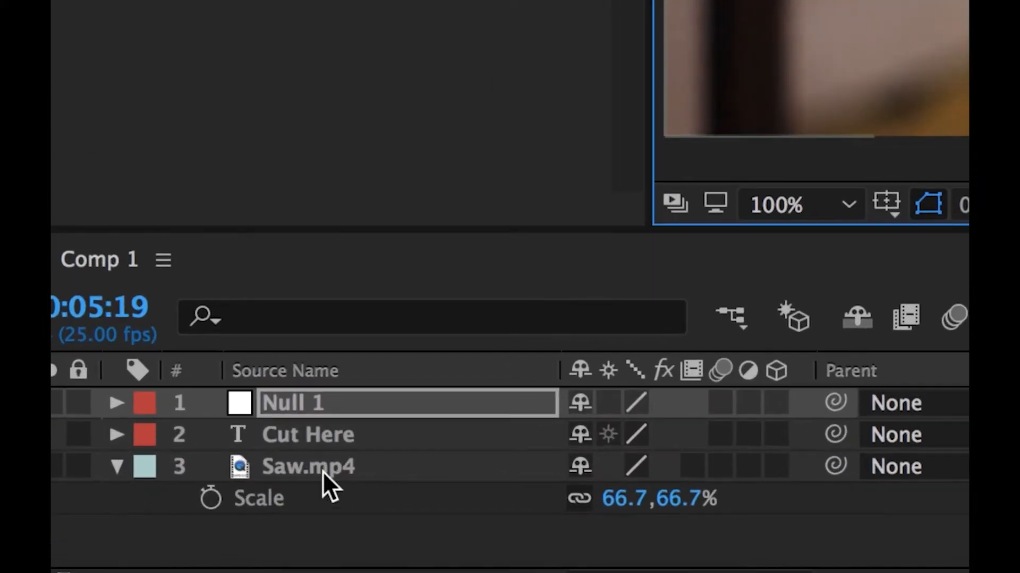
# Step: Select the Saw.mp4 layer, collapse its properties and bring up the Tracker controls
pyautogui.click(181, 489)
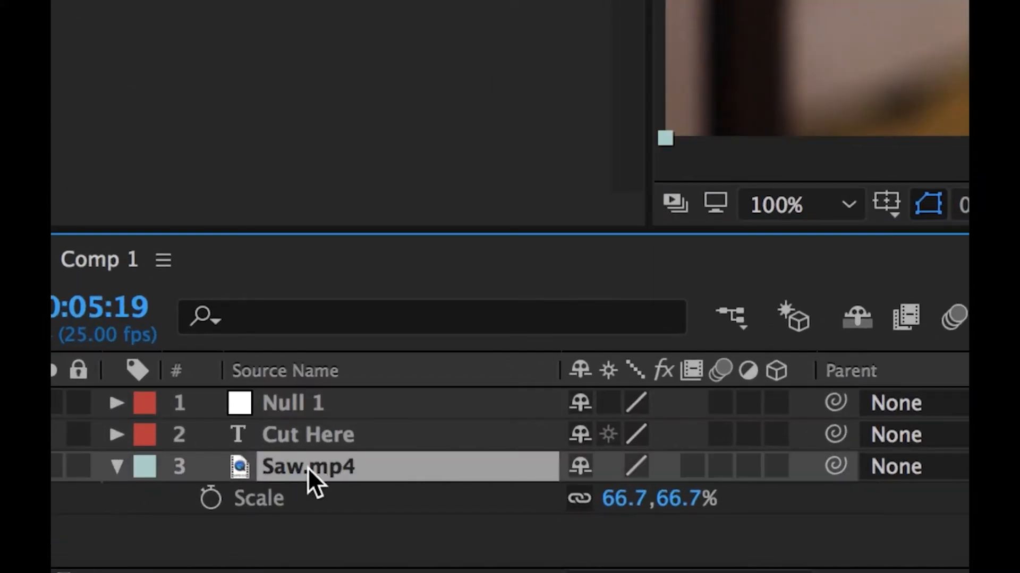
pyautogui.click(116, 466)
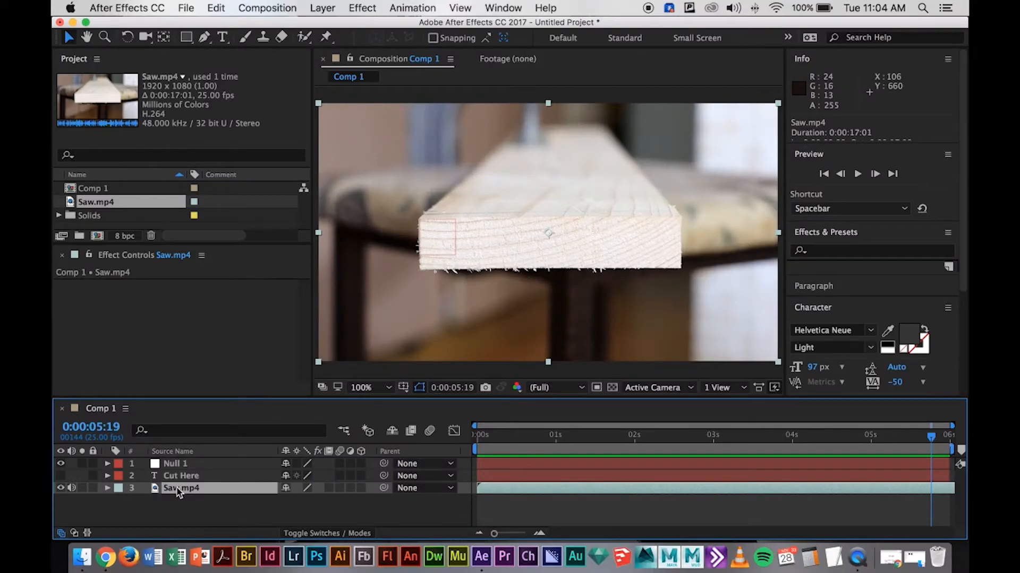
pyautogui.click(495, 7)
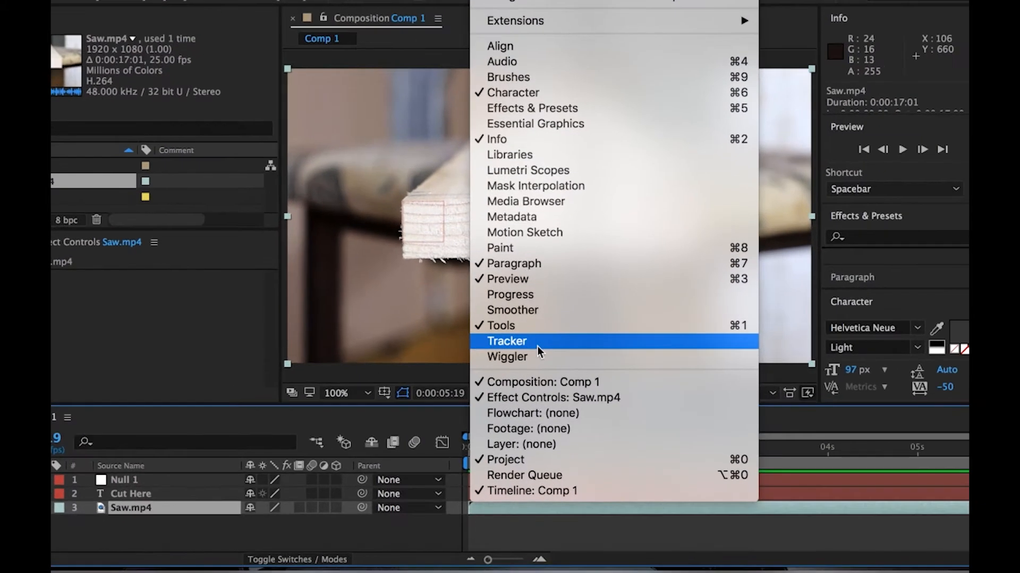
pyautogui.click(542, 342)
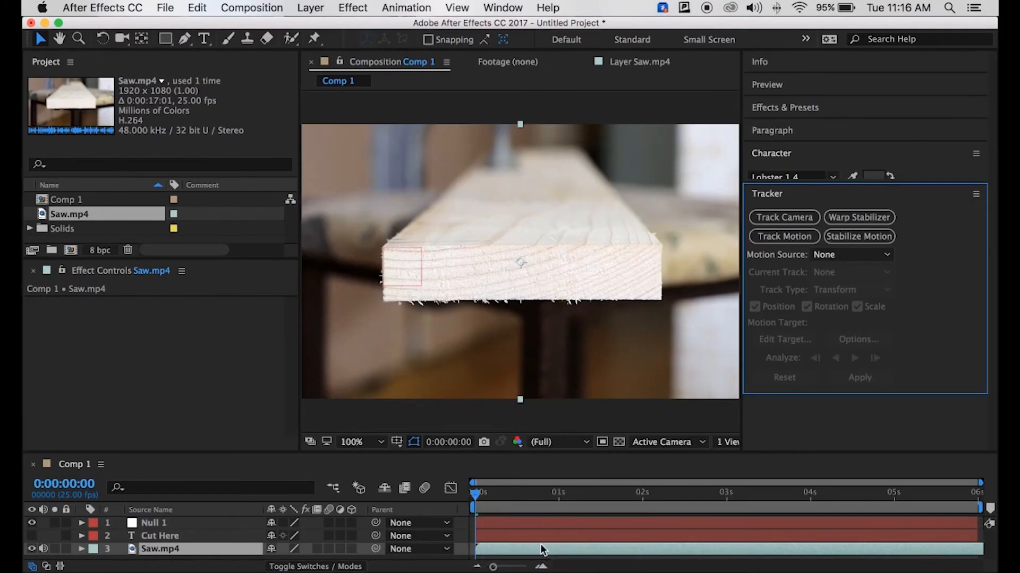
# Step: Start Track Motion on the Saw.mp4 layer from the first frame, with Position, Rotation and Scale all tracked
pyautogui.click(541, 552)
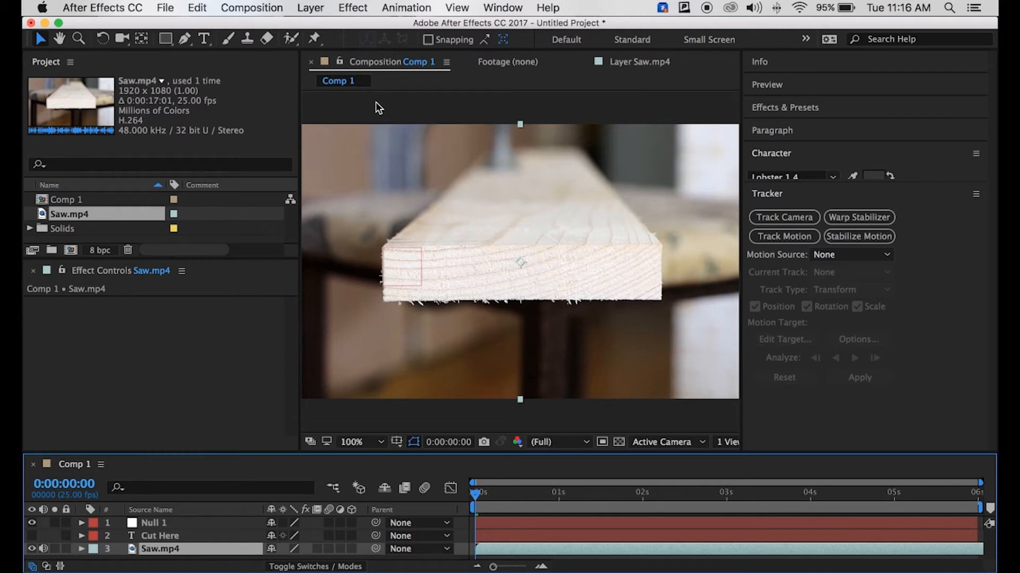
pyautogui.moveTo(542, 499); pyautogui.dragTo(456, 498)
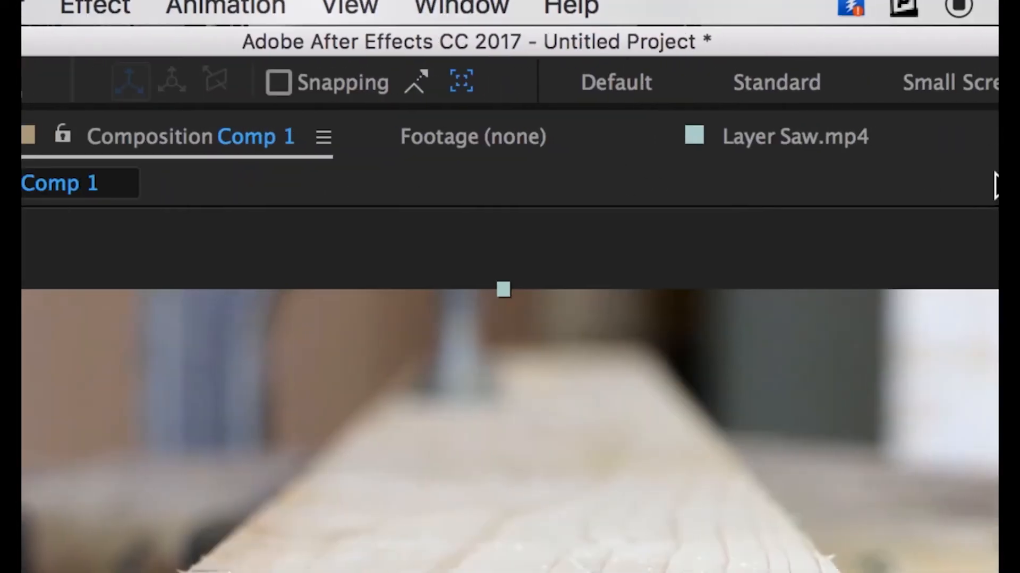
pyautogui.click(988, 136)
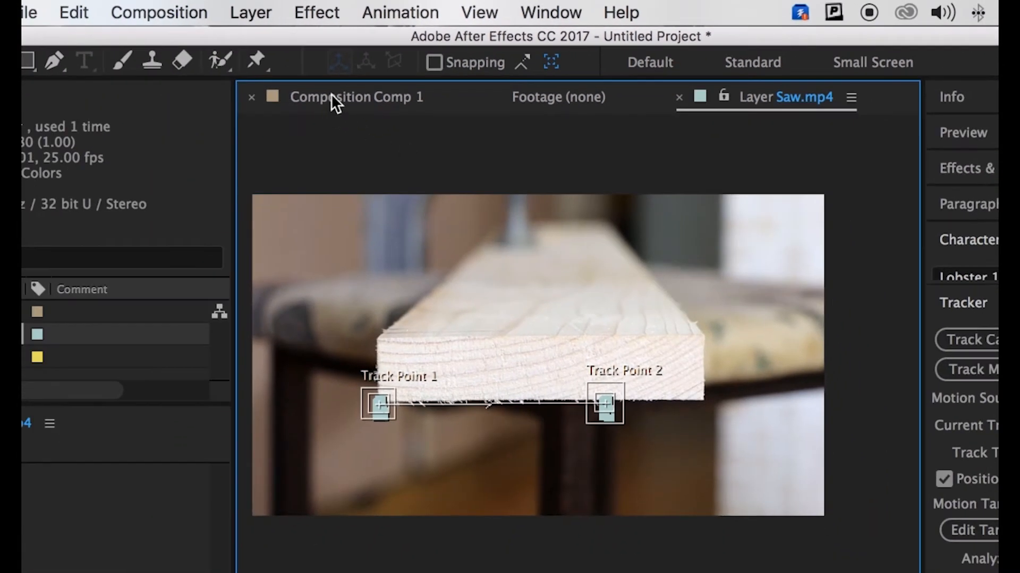
pyautogui.click(333, 98)
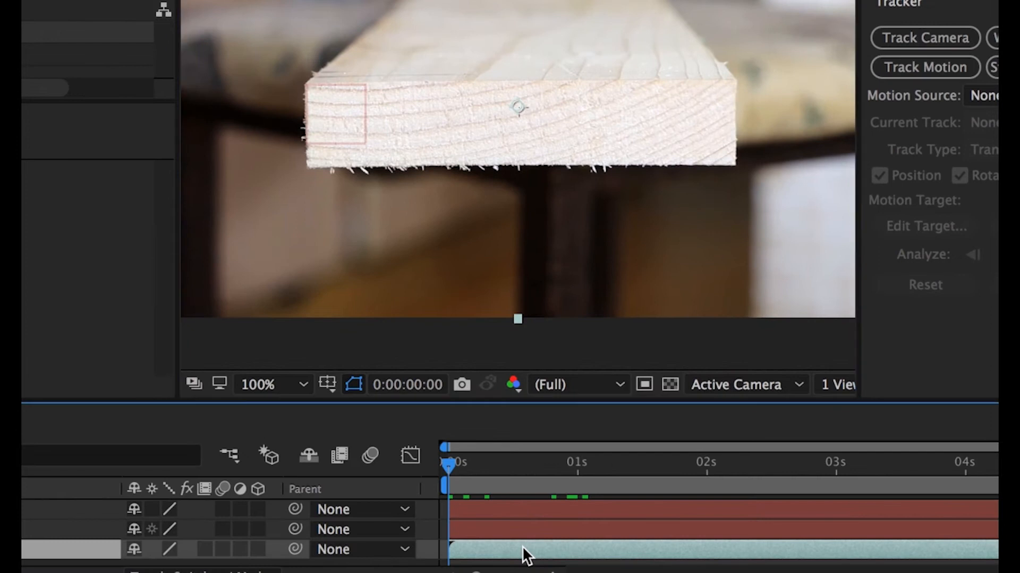
pyautogui.moveTo(454, 463); pyautogui.dragTo(409, 458)
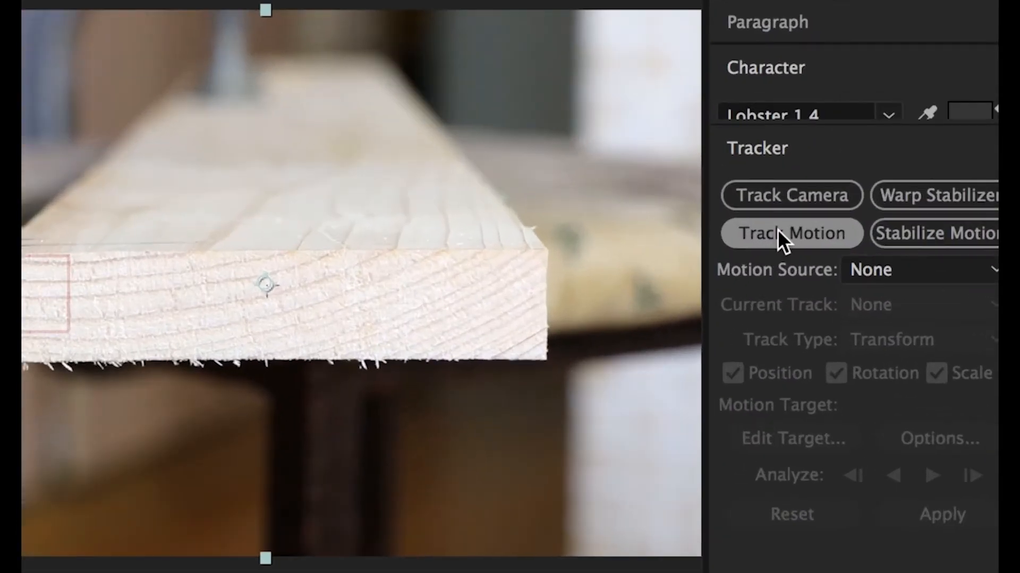
pyautogui.click(778, 229)
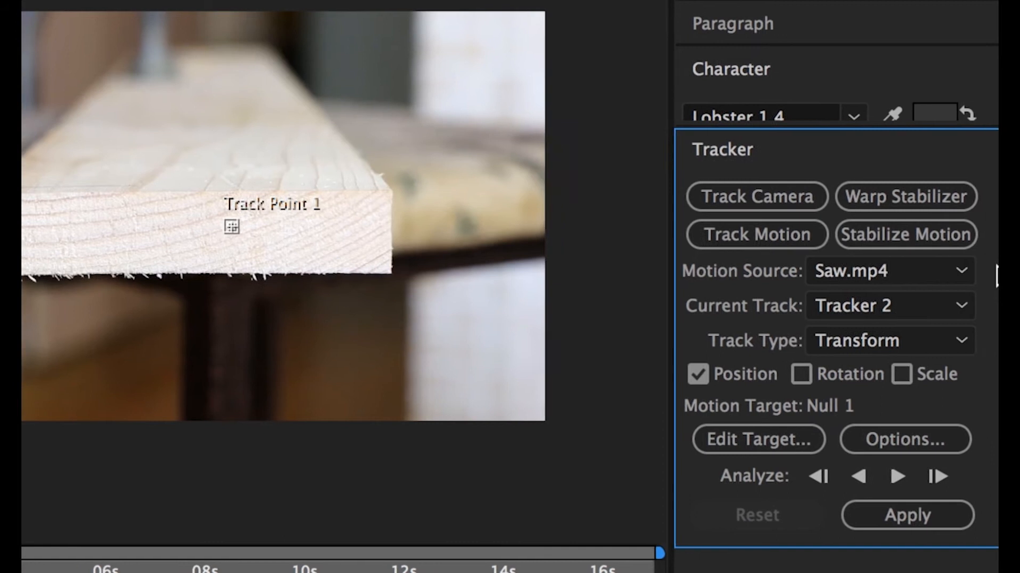
pyautogui.click(790, 373)
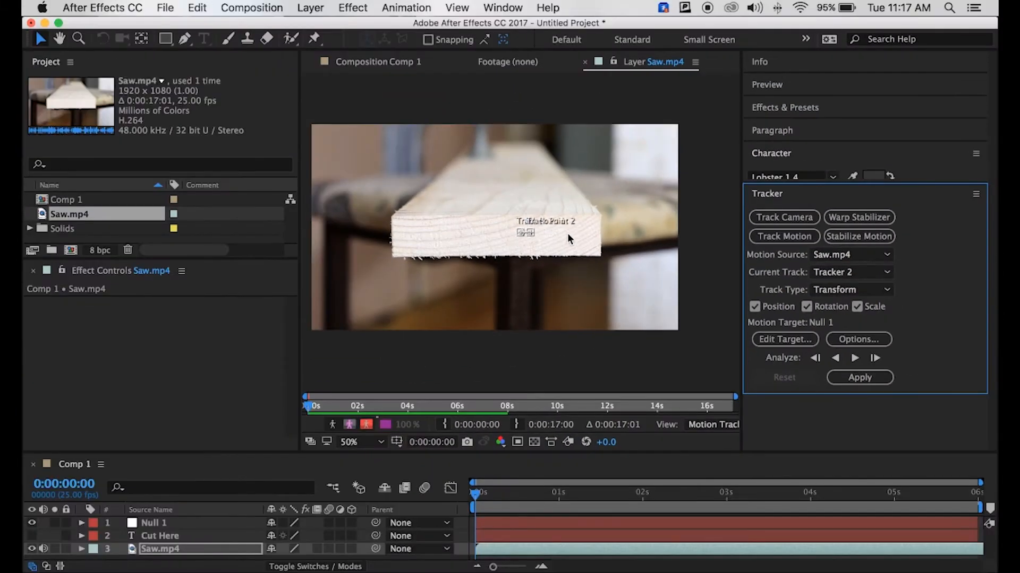
# Step: Place Track Point 1 on the splintered lower edge of the plank, close to its left corner
pyautogui.scroll(1, 517, 242)
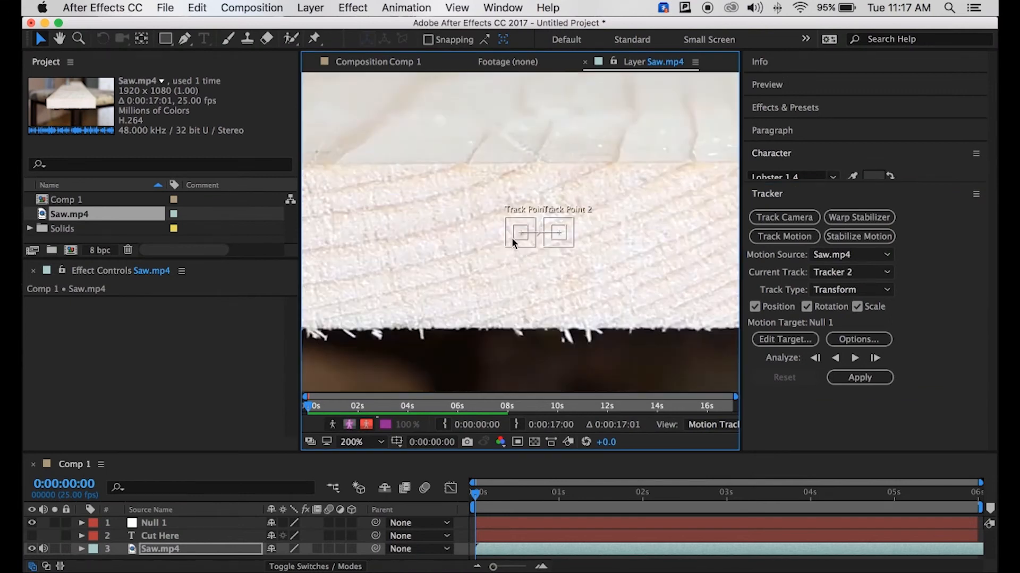
pyautogui.moveTo(512, 240); pyautogui.dragTo(421, 319)
pyautogui.press('space')
pyautogui.hscroll(-5, 589, 329)
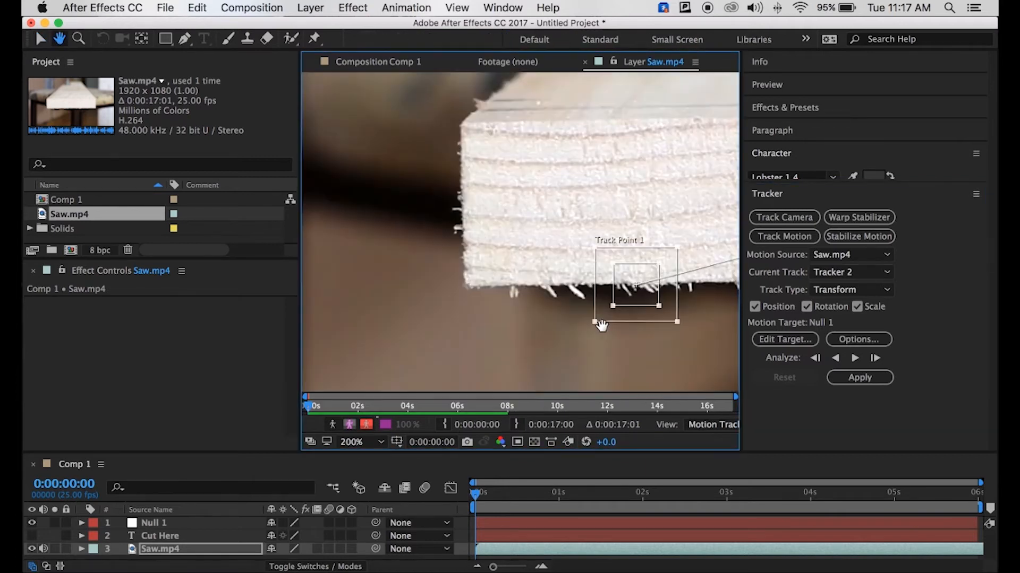
pyautogui.moveTo(630, 311); pyautogui.dragTo(504, 308)
pyautogui.press('space')
pyautogui.moveTo(651, 284); pyautogui.dragTo(473, 286)
pyautogui.moveTo(606, 267); pyautogui.dragTo(435, 278)
pyautogui.moveTo(462, 211); pyautogui.dragTo(564, 340)
pyautogui.press('space')
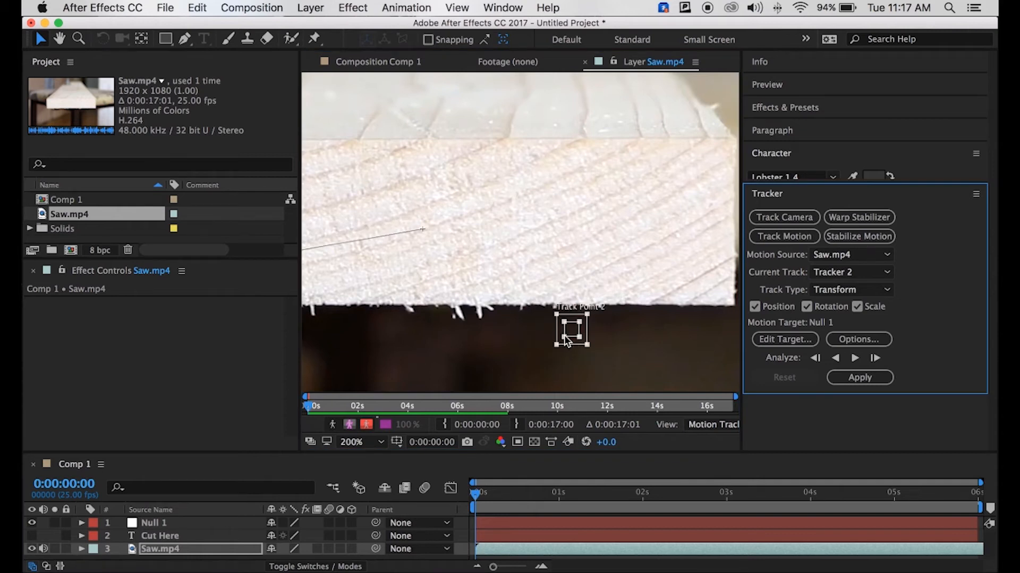
pyautogui.press('super+z')
pyautogui.press('super+z')
# Step: Place Track Point 2 on the splinters along the plank's lower edge, right of center, and analyze the motion forward
pyautogui.moveTo(435, 222); pyautogui.dragTo(469, 325)
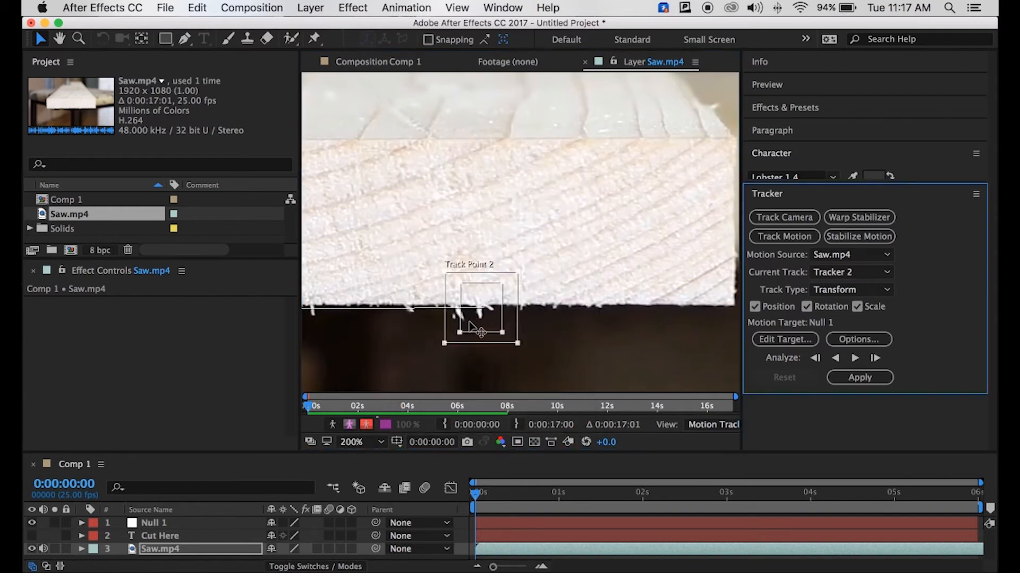
pyautogui.scroll(-3, 469, 297)
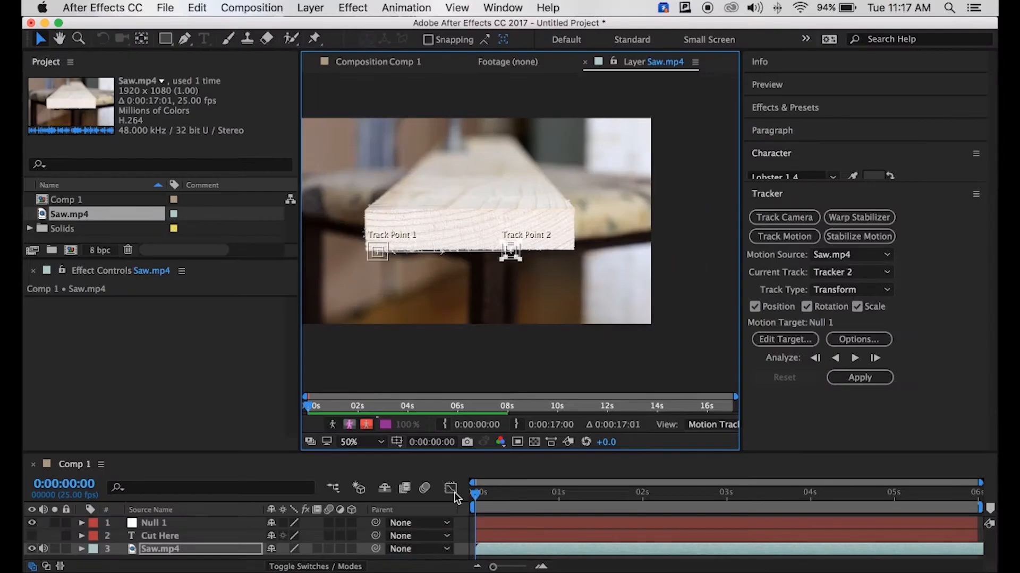
pyautogui.click(855, 359)
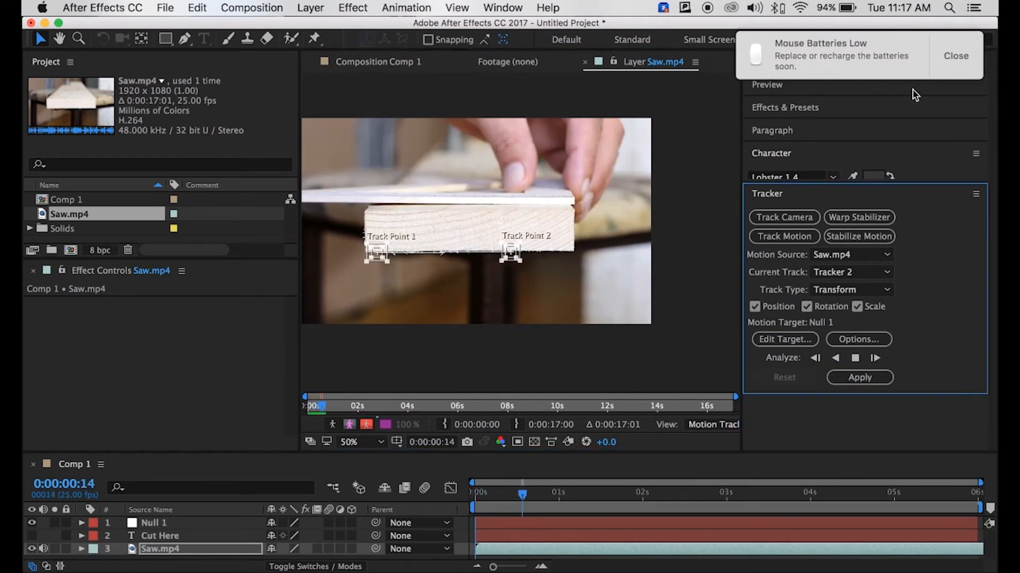
# Step: Stop the forward motion analysis at 0:00:07:17 and return to the first frame
pyautogui.click(953, 55)
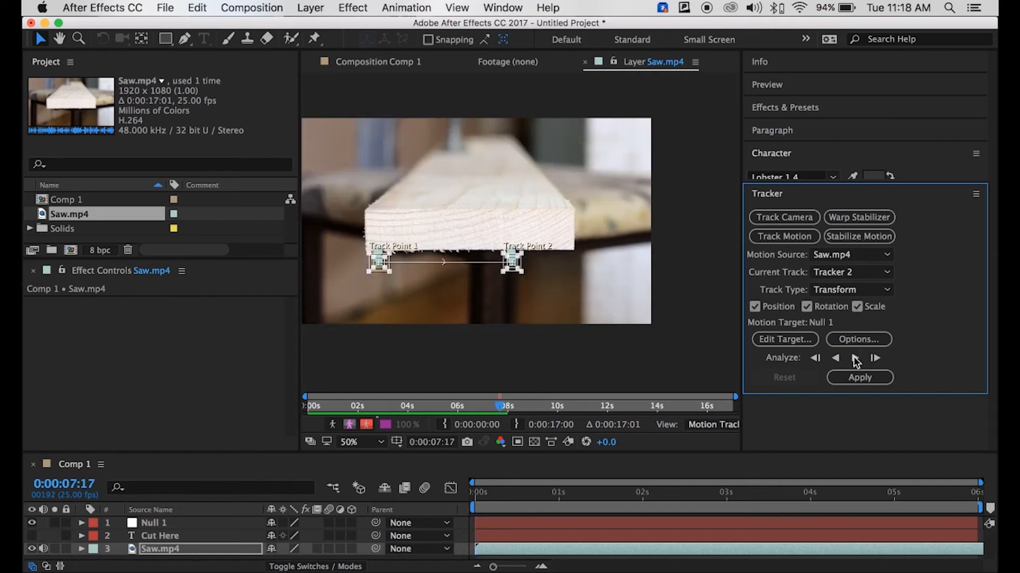
pyautogui.click(854, 359)
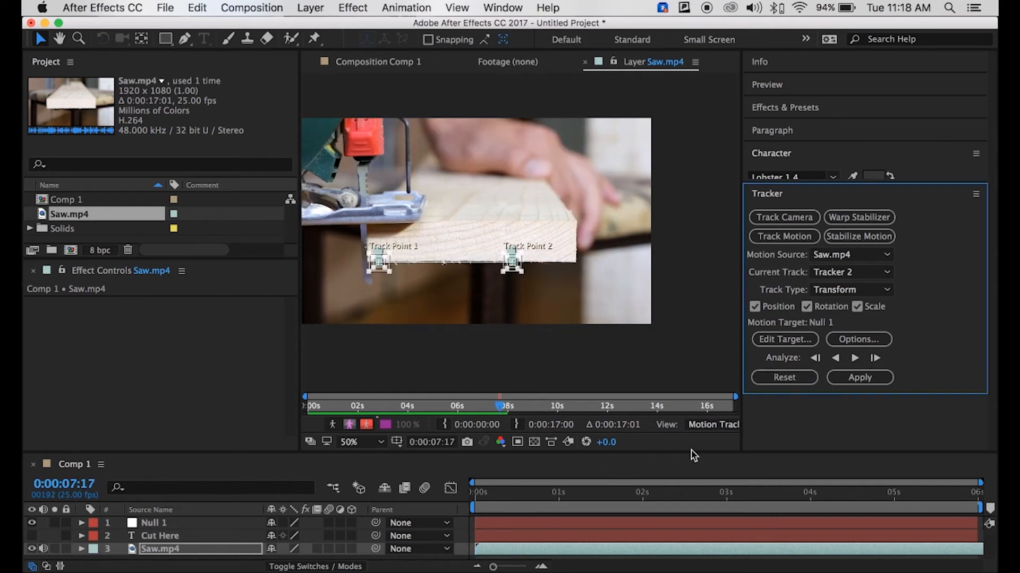
pyautogui.moveTo(704, 495); pyautogui.dragTo(376, 507)
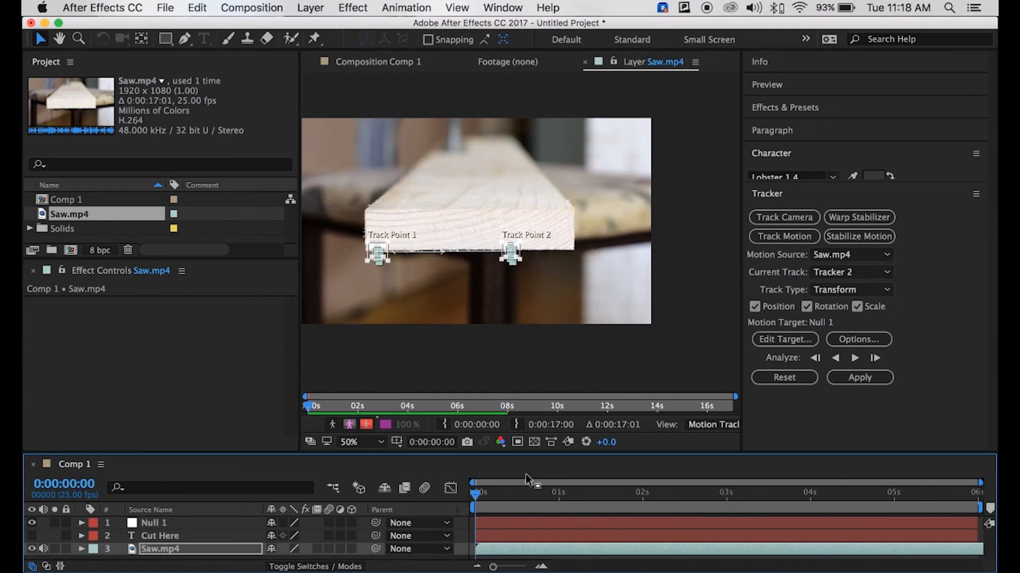
# Step: Set the tracker's motion target to the Null 1 layer
pyautogui.click(796, 338)
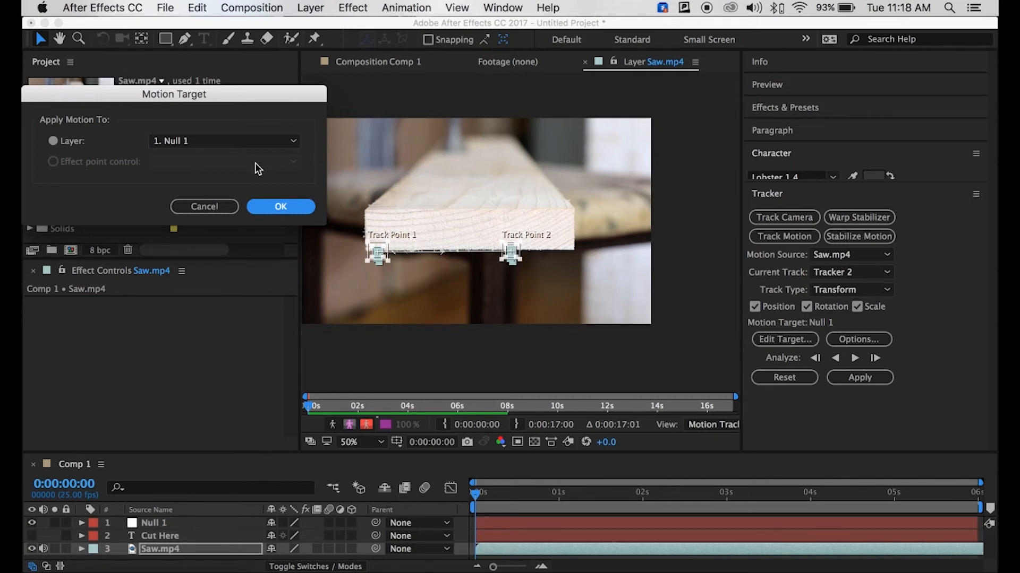
pyautogui.click(223, 142)
pyautogui.click(196, 155)
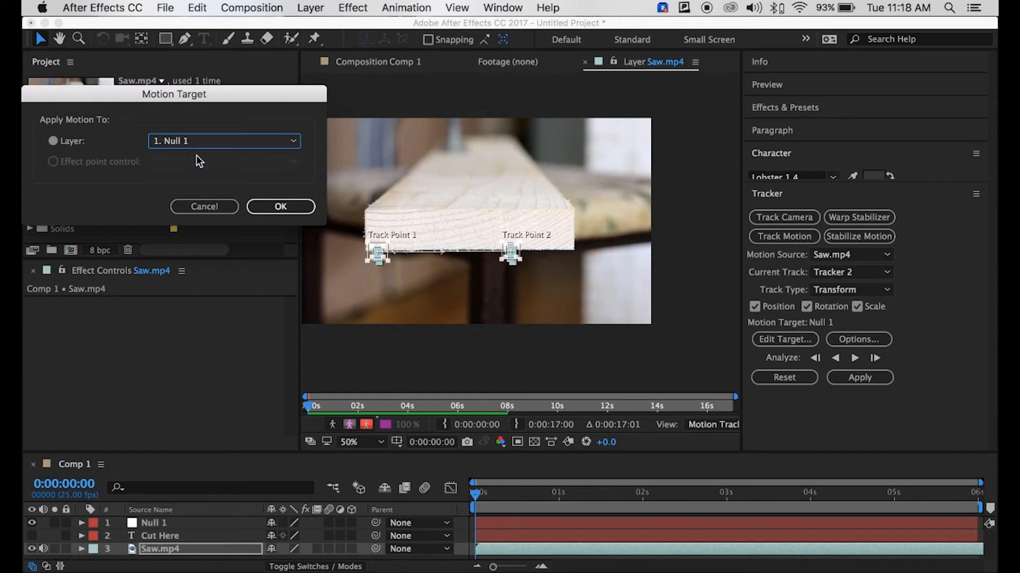
pyautogui.click(282, 214)
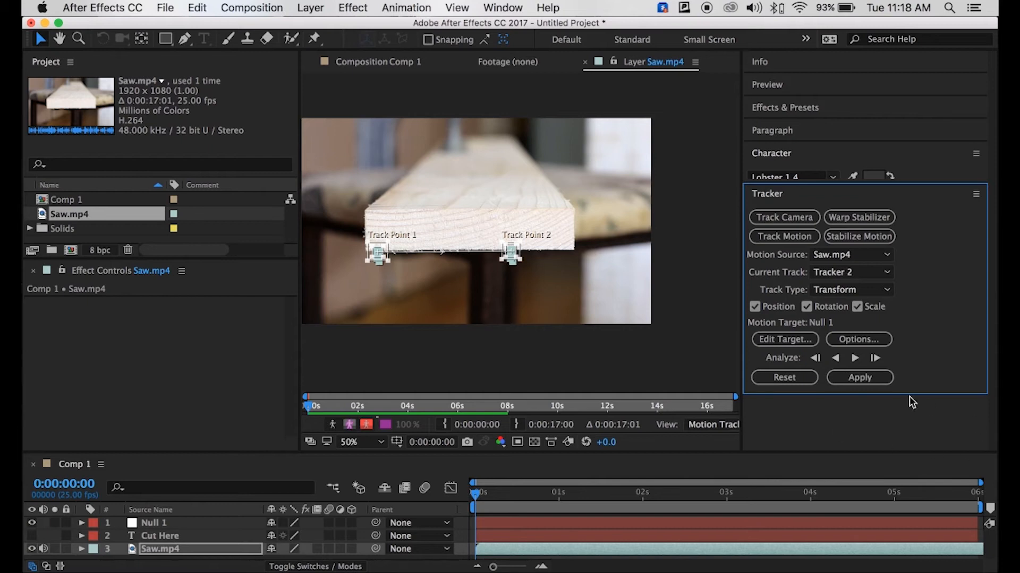
pyautogui.click(783, 339)
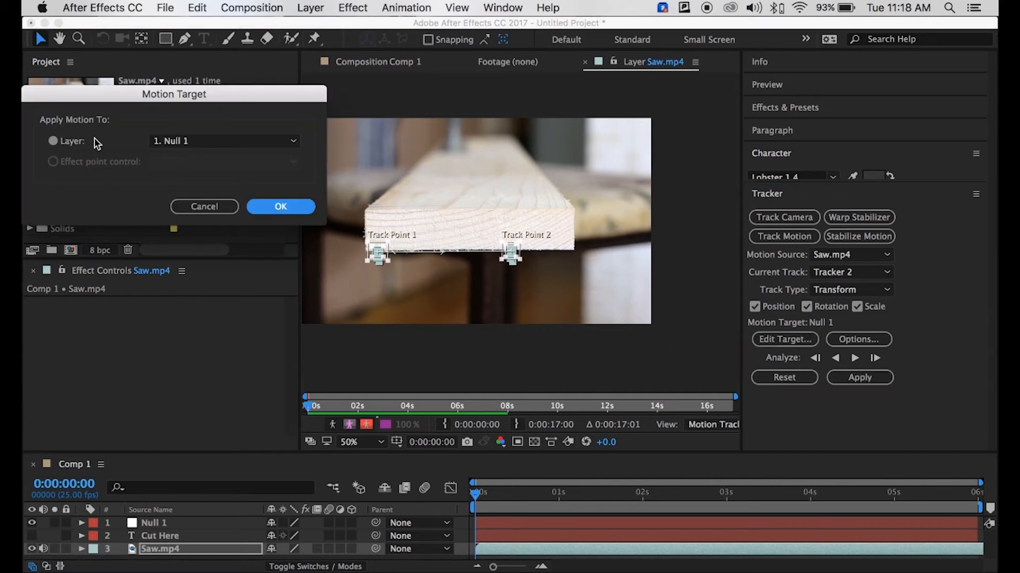
pyautogui.click(267, 204)
# Step: Apply the tracked motion to Null 1 in both the X and Y dimensions
pyautogui.click(859, 377)
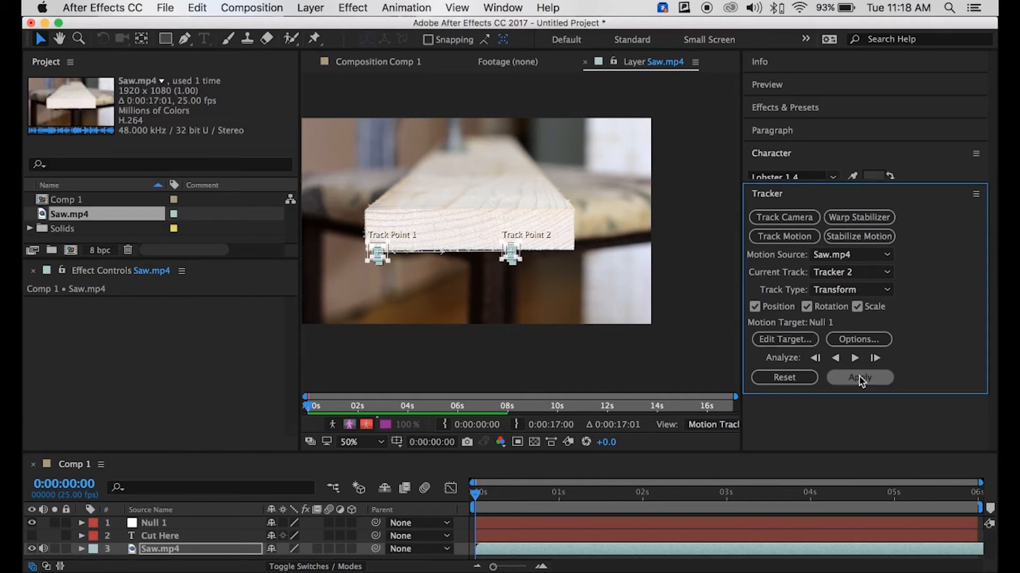
pyautogui.moveTo(181, 93); pyautogui.dragTo(352, 300)
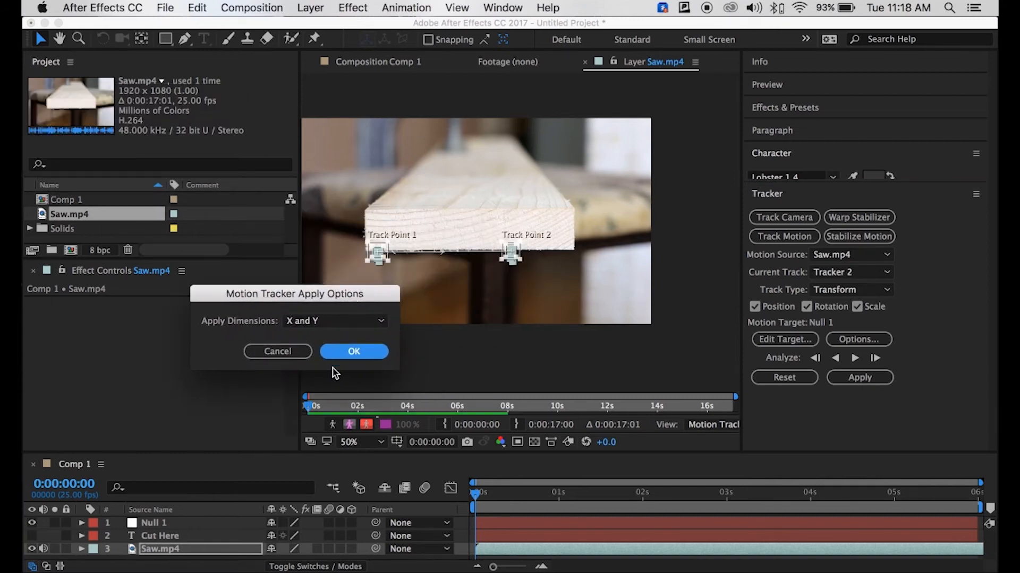
pyautogui.click(354, 352)
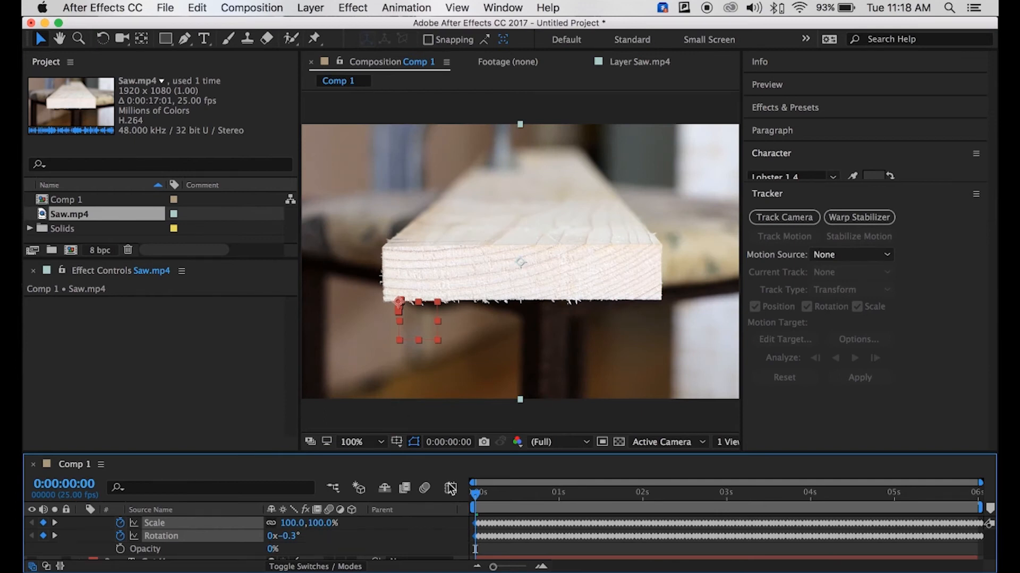
# Step: Scrub to 0:00:02:04, enlarge the timeline area and collapse the properties of the Null 1 and Saw.mp4 layers
pyautogui.moveTo(483, 497)
pyautogui.mouseDown()
pyautogui.moveTo(746, 517)
pyautogui.moveTo(959, 514)
pyautogui.moveTo(610, 507)
pyautogui.moveTo(756, 502)
pyautogui.moveTo(654, 486)
pyautogui.mouseUp()
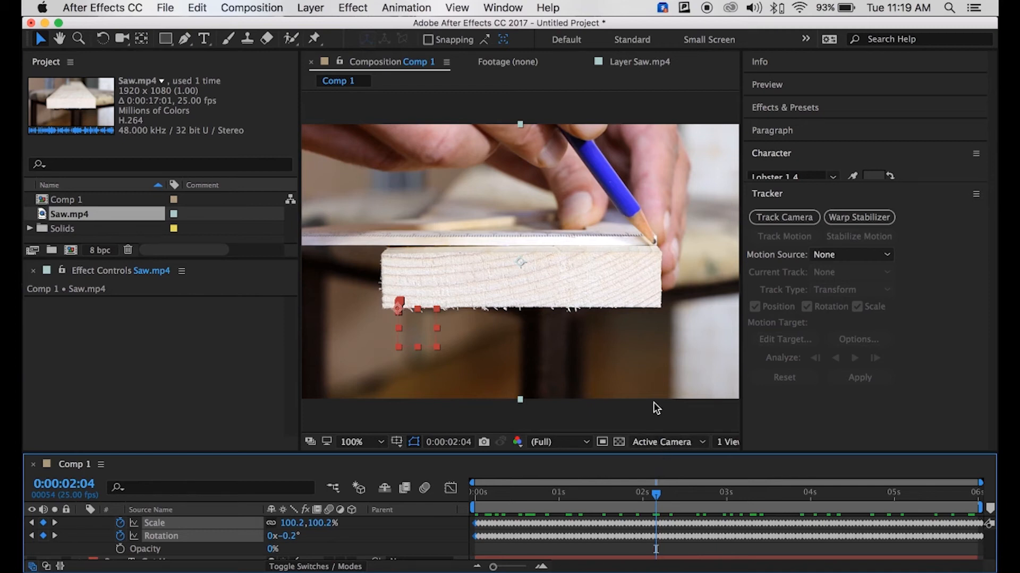
pyautogui.moveTo(669, 454); pyautogui.dragTo(670, 400)
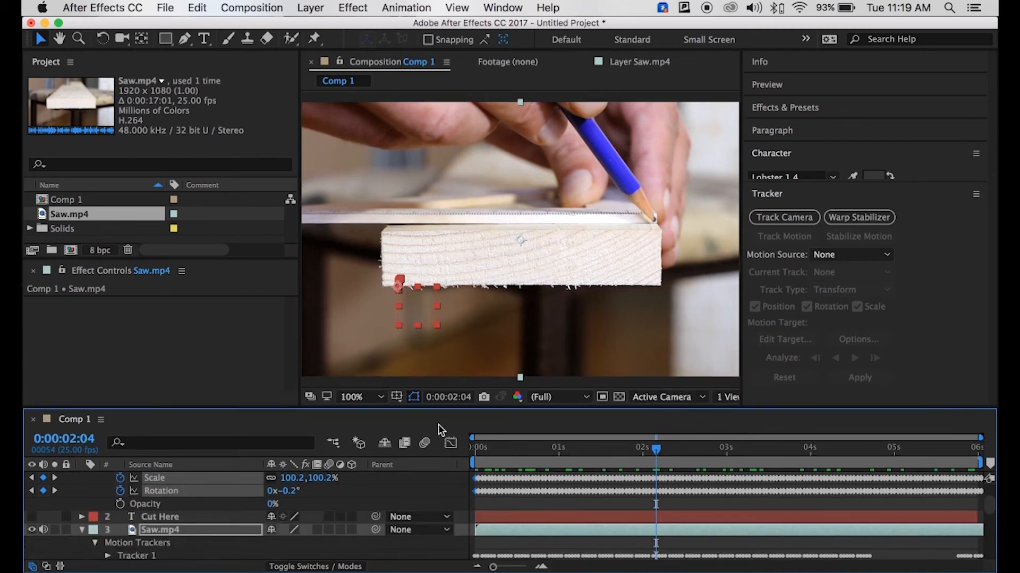
pyautogui.click(82, 520)
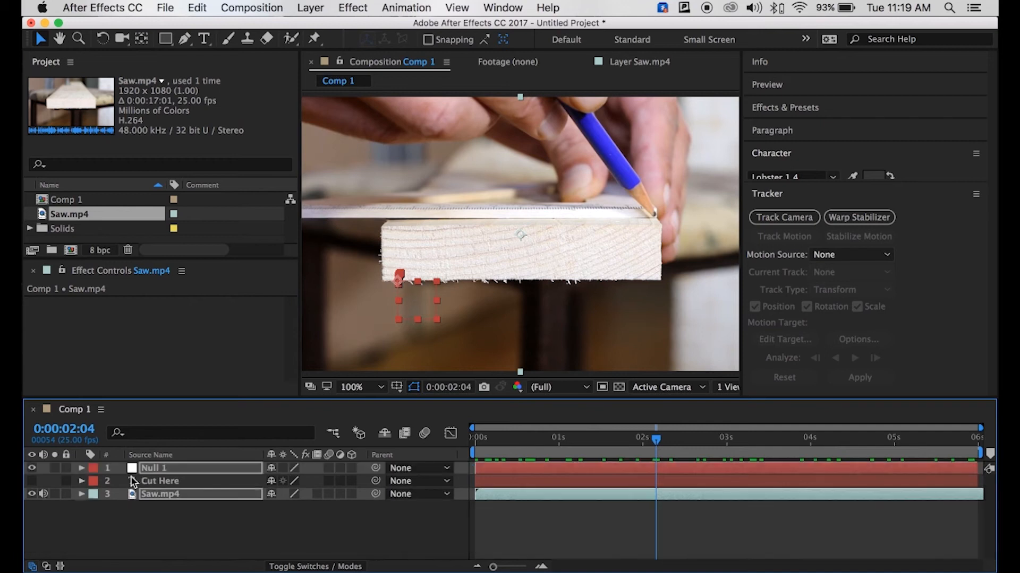
pyautogui.click(146, 523)
# Step: Hide the Null 1 layer, make the Cut Here text visible and adjust its position just above the plank
pyautogui.moveTo(33, 480); pyautogui.dragTo(34, 473)
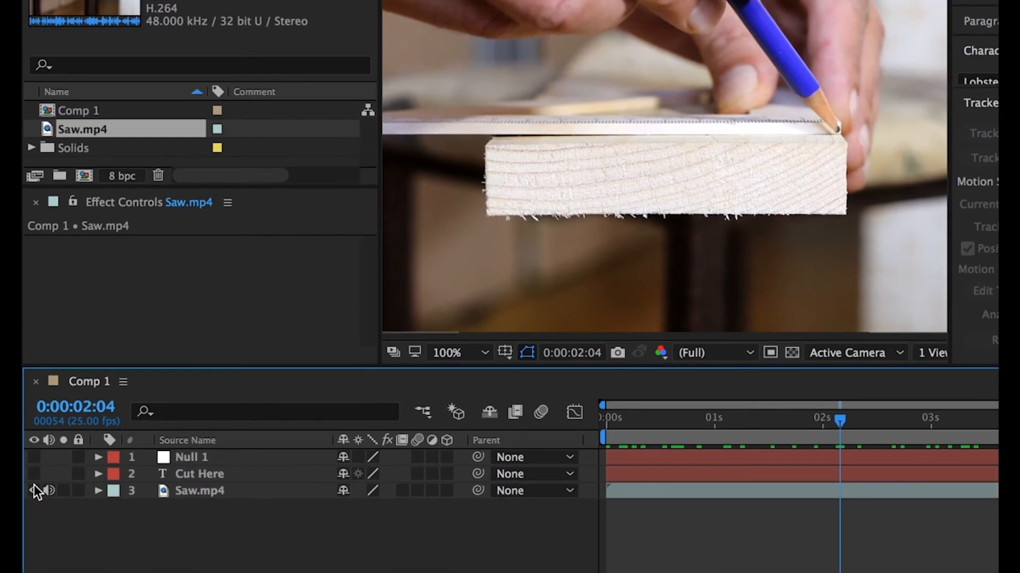
pyautogui.click(33, 480)
pyautogui.click(194, 482)
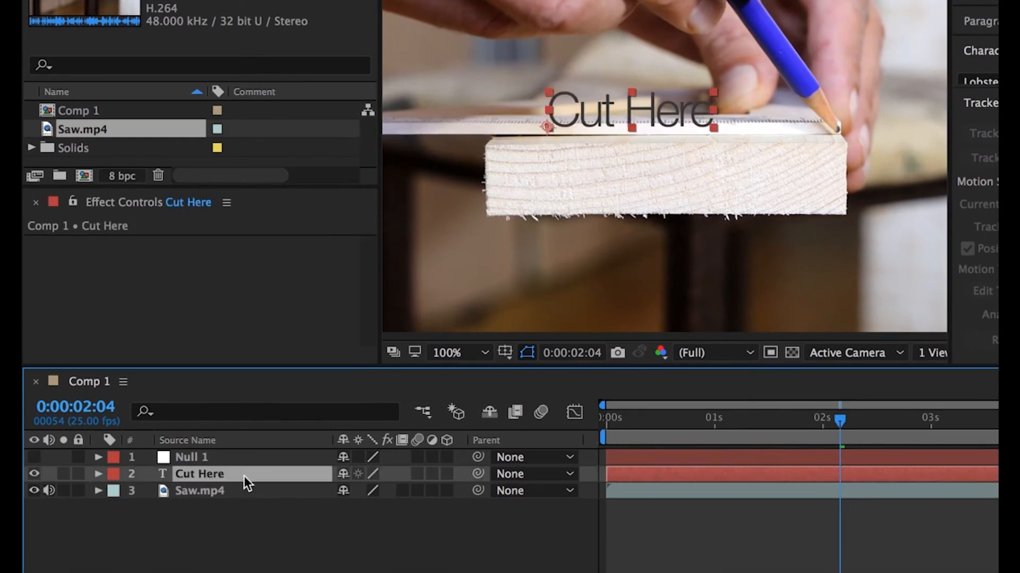
pyautogui.moveTo(591, 112); pyautogui.dragTo(582, 120)
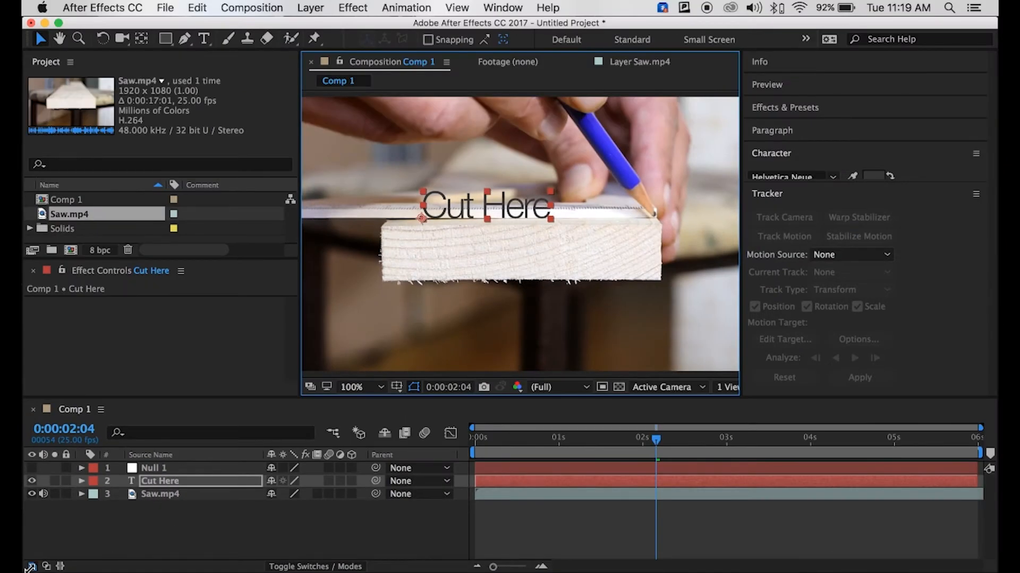
# Step: Parent the Cut Here text layer to Null 1 and play back the composition up to 0:00:03:06
pyautogui.click(31, 567)
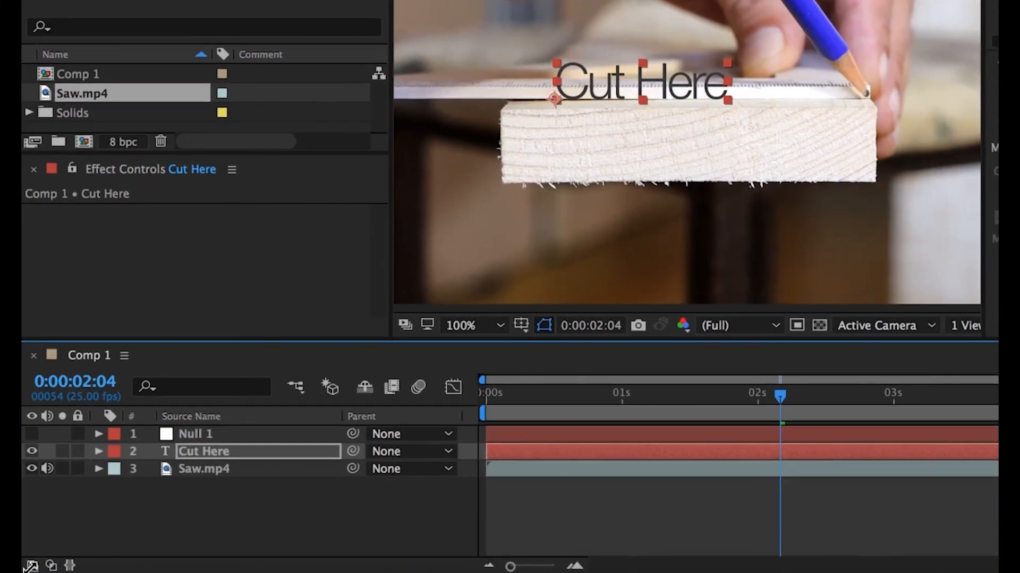
pyautogui.click(32, 566)
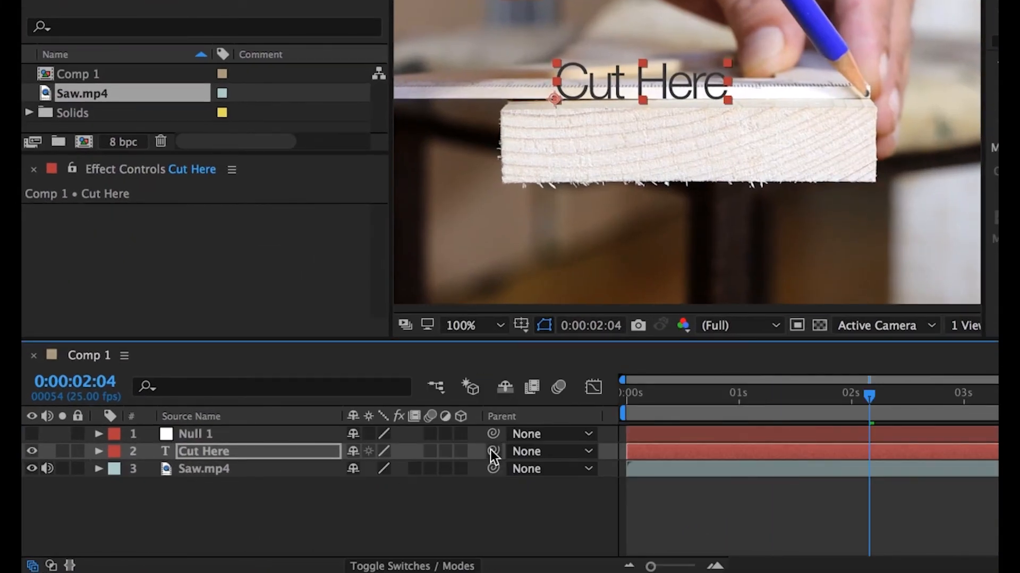
pyautogui.moveTo(456, 465); pyautogui.dragTo(205, 437)
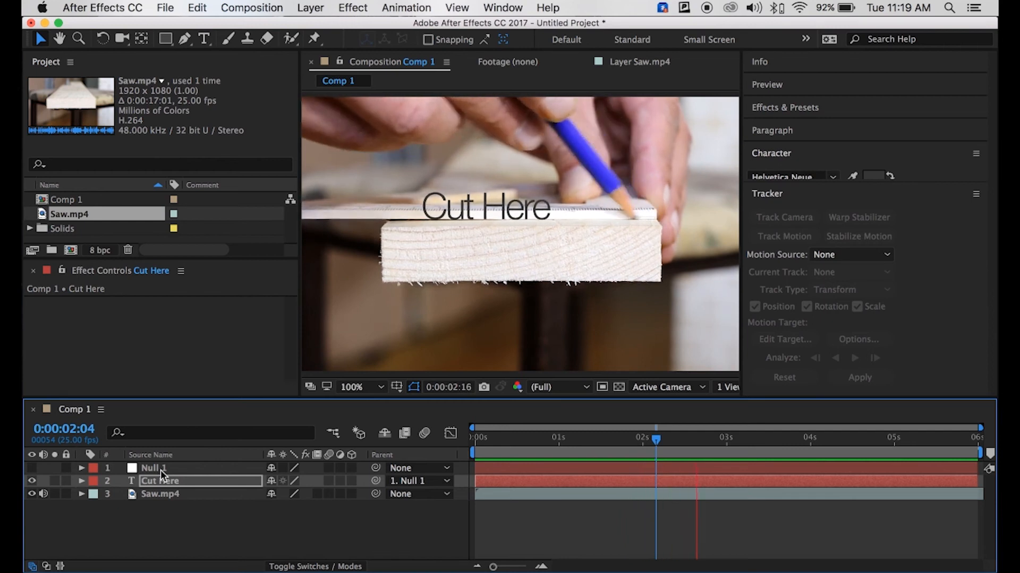
pyautogui.press('space')
# Step: Move the Cut Here text onto the plank's front face and rotate it 90° counterclockwise so it reads upward
pyautogui.moveTo(455, 219); pyautogui.dragTo(437, 267)
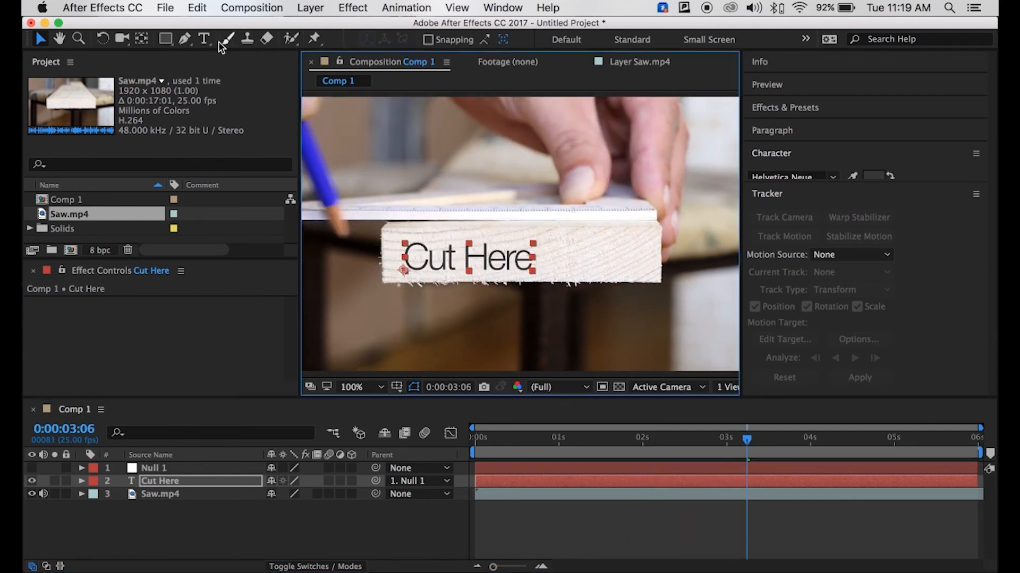
pyautogui.click(102, 39)
pyautogui.moveTo(540, 248); pyautogui.dragTo(393, 214)
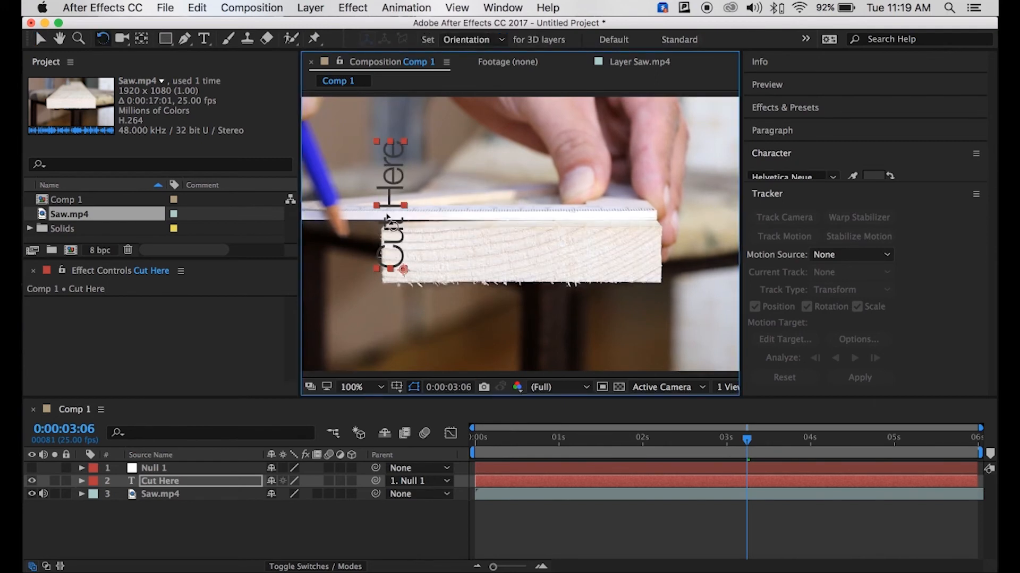
# Step: Scale the vertical Cut Here text down to the plank's thickness and place it just outside the plank's left edge
pyautogui.press('v')
pyautogui.moveTo(405, 142); pyautogui.dragTo(382, 209)
pyautogui.moveTo(397, 261); pyautogui.dragTo(370, 274)
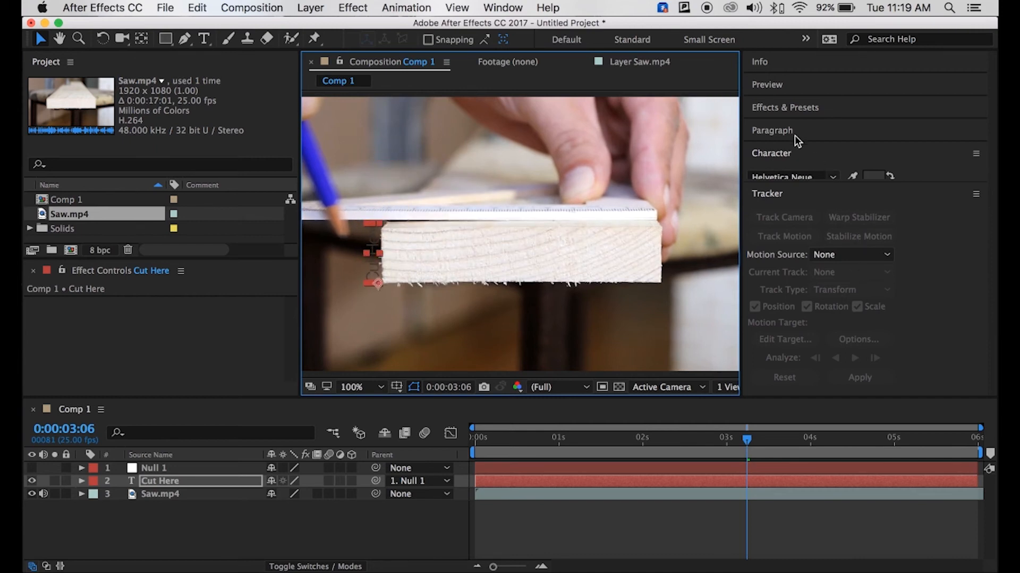
# Step: Set the fill color of the Cut Here text to white
pyautogui.click(787, 155)
pyautogui.click(877, 161)
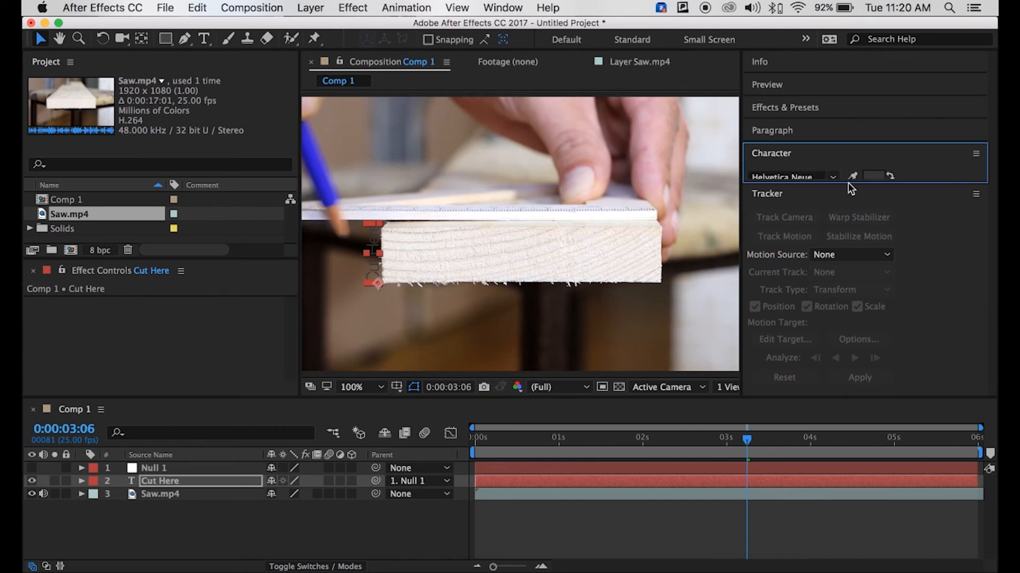
pyautogui.click(875, 182)
pyautogui.moveTo(77, 250); pyautogui.dragTo(26, 118)
pyautogui.click(390, 120)
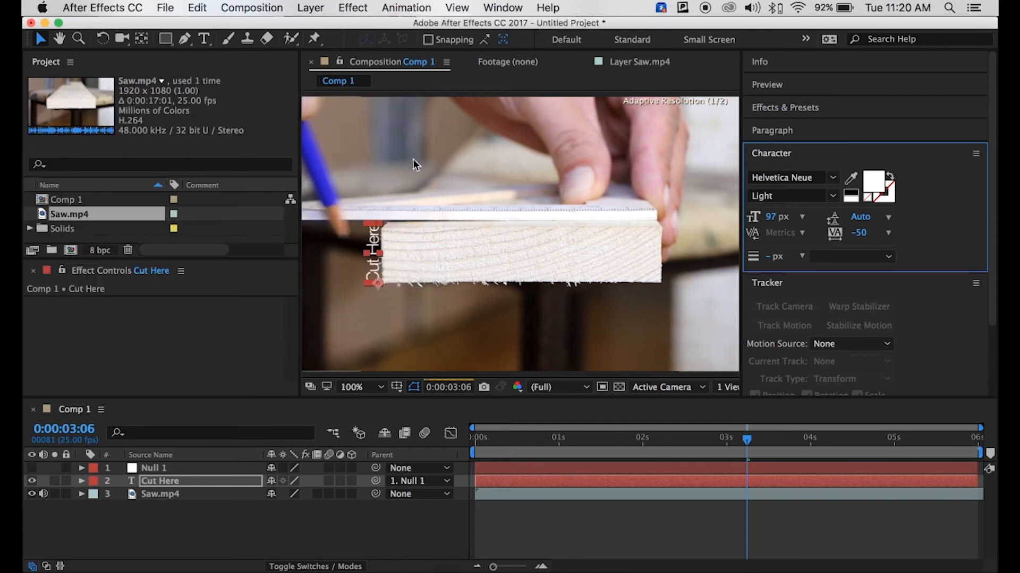
# Step: Play back the composition from the first frame to 0:00:02:00 to check how the text follows the plank
pyautogui.moveTo(642, 440); pyautogui.dragTo(390, 440)
pyautogui.press('space')
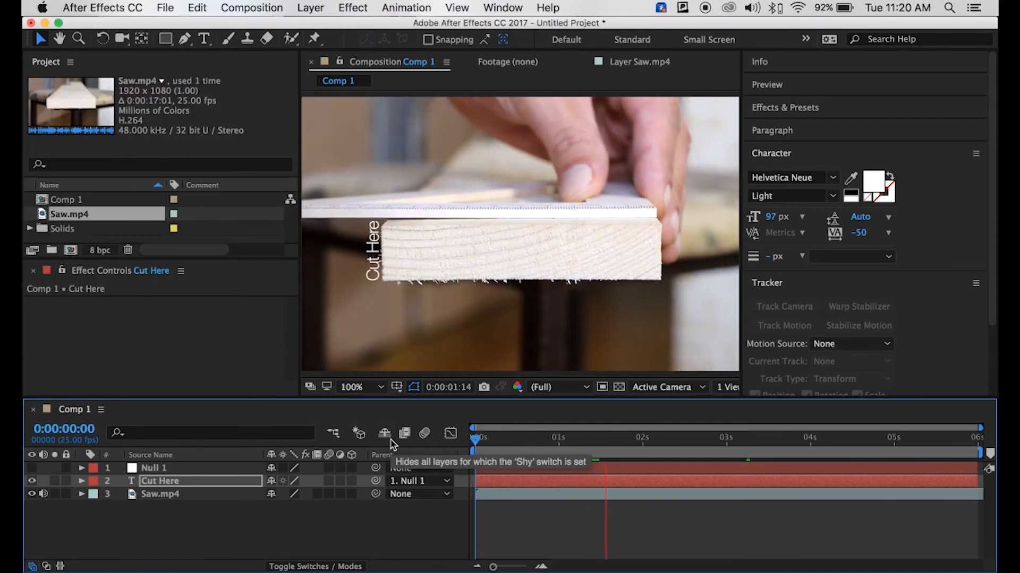
pyautogui.press('space')
# Step: Add a text layer made of a long row of dashes and place it along the upper edge of the plank's front face
pyautogui.click(207, 39)
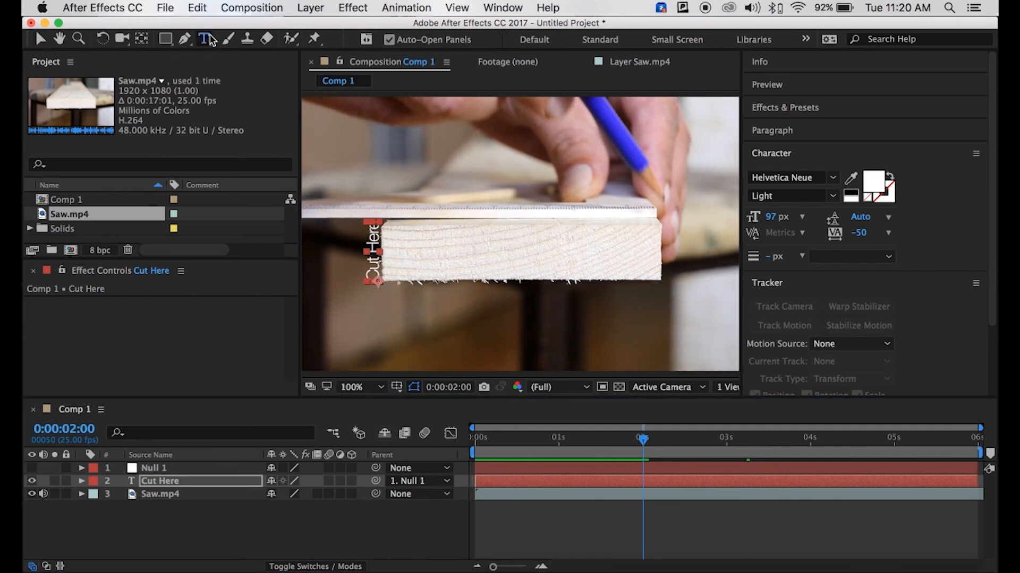
pyautogui.click(390, 201)
pyautogui.write('------------------------')
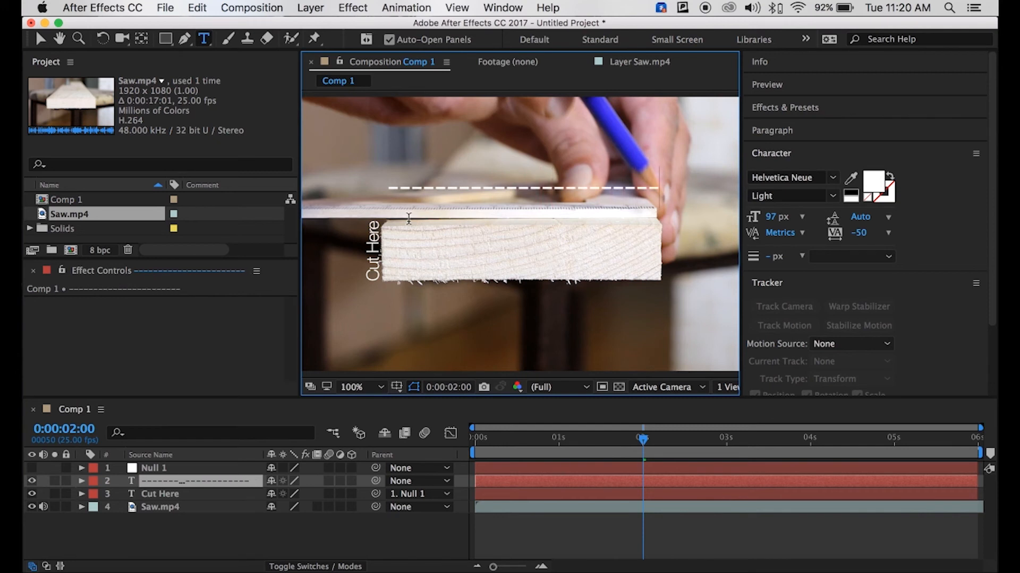
pyautogui.click(40, 39)
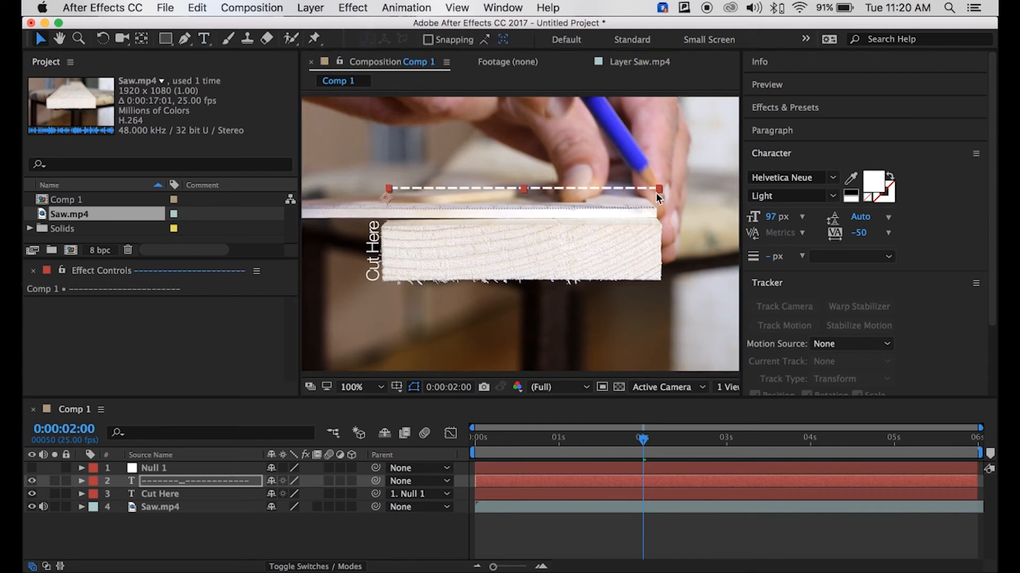
pyautogui.moveTo(592, 223); pyautogui.dragTo(594, 218)
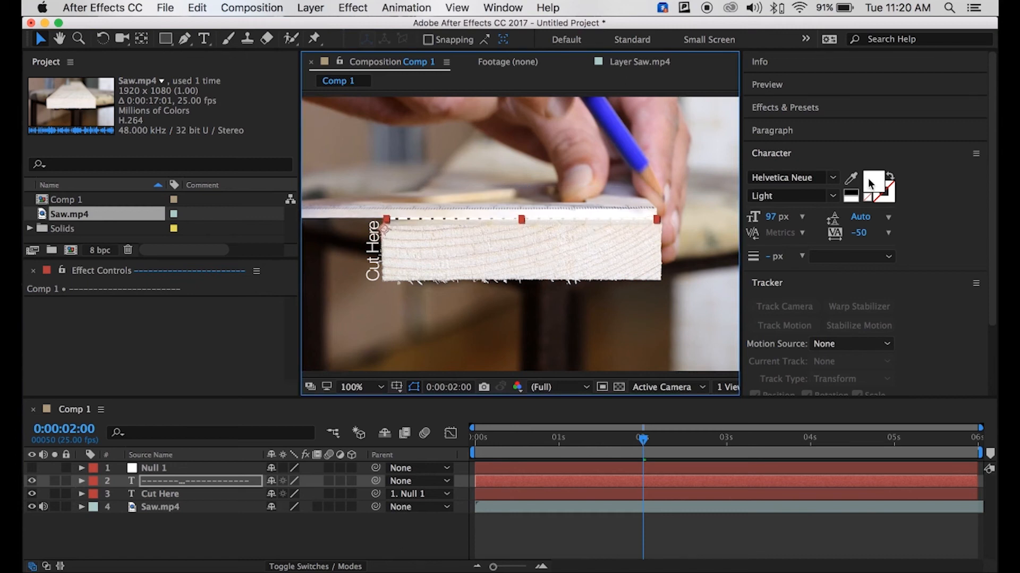
# Step: Set the dashed line's text color to dark gray, hex 575757
pyautogui.click(869, 182)
pyautogui.write('575757')
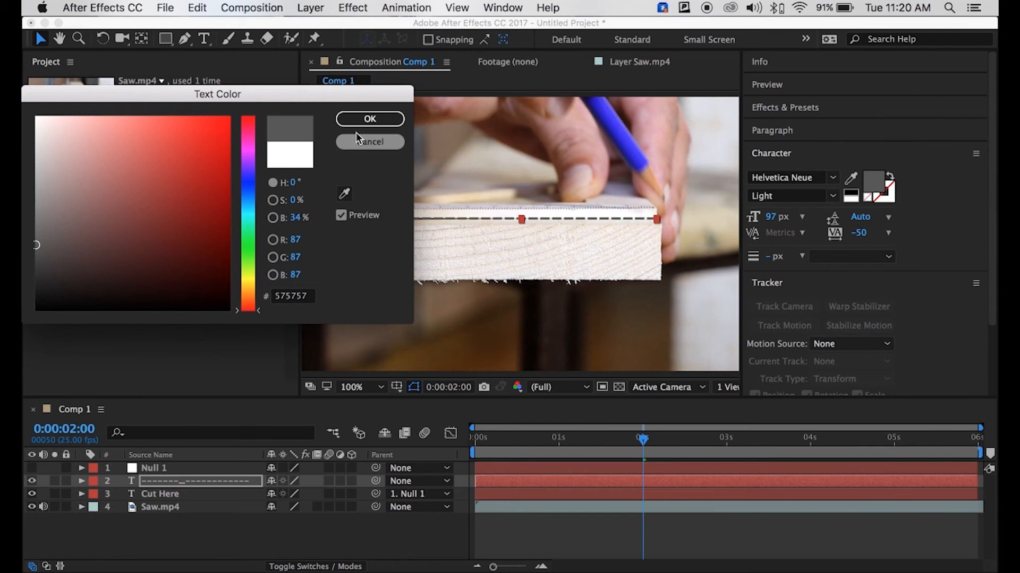
pyautogui.click(370, 118)
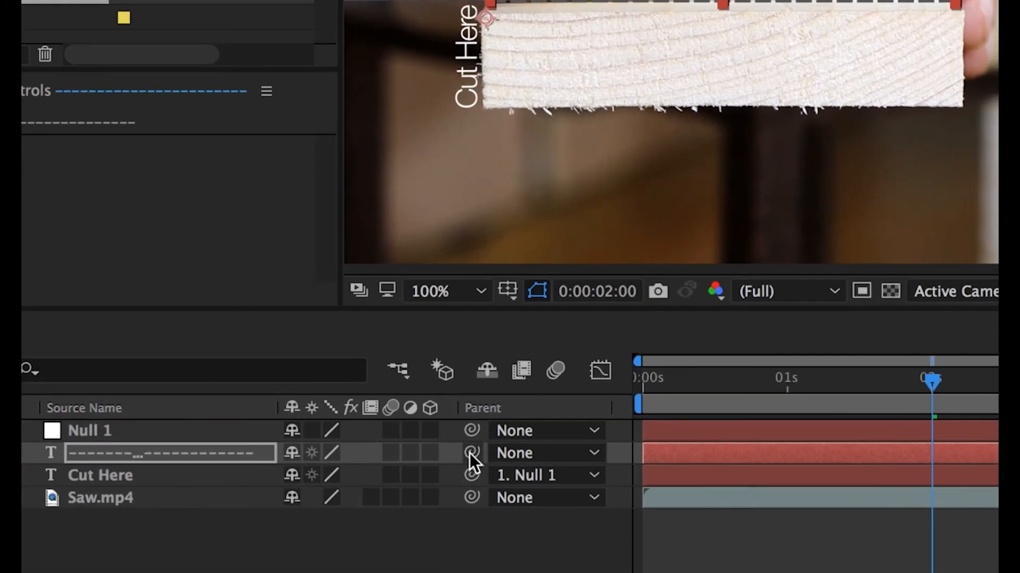
# Step: Parent the dashed line layer to Null 1 and play back the composition from the first frame
pyautogui.moveTo(469, 453); pyautogui.dragTo(94, 425)
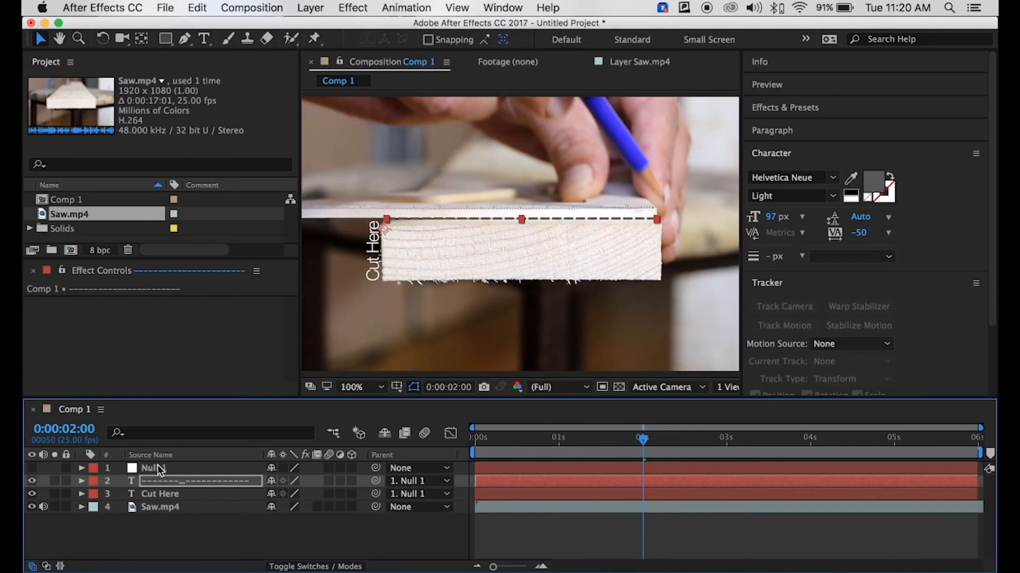
pyautogui.press('space')
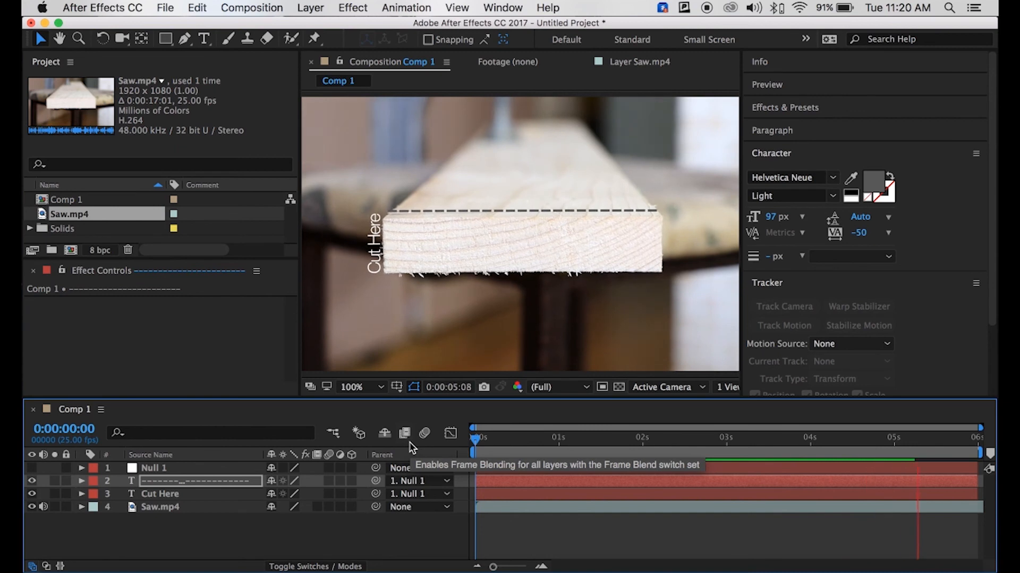
pyautogui.press('space')
# Step: Apply the Bullet Train text animation preset from the Blurs category to the Cut Here text and the dashed line
pyautogui.click(778, 106)
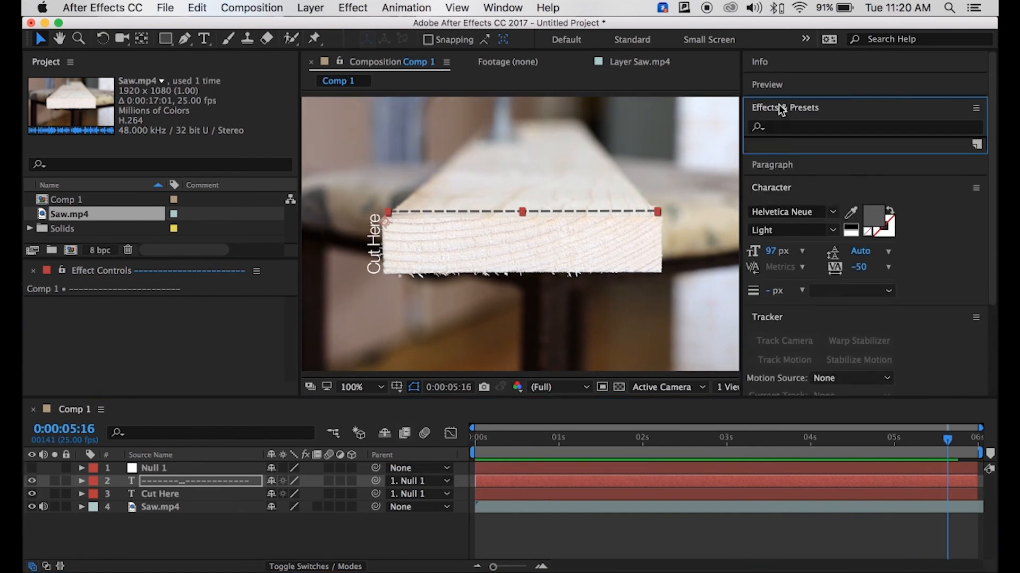
pyautogui.click(750, 145)
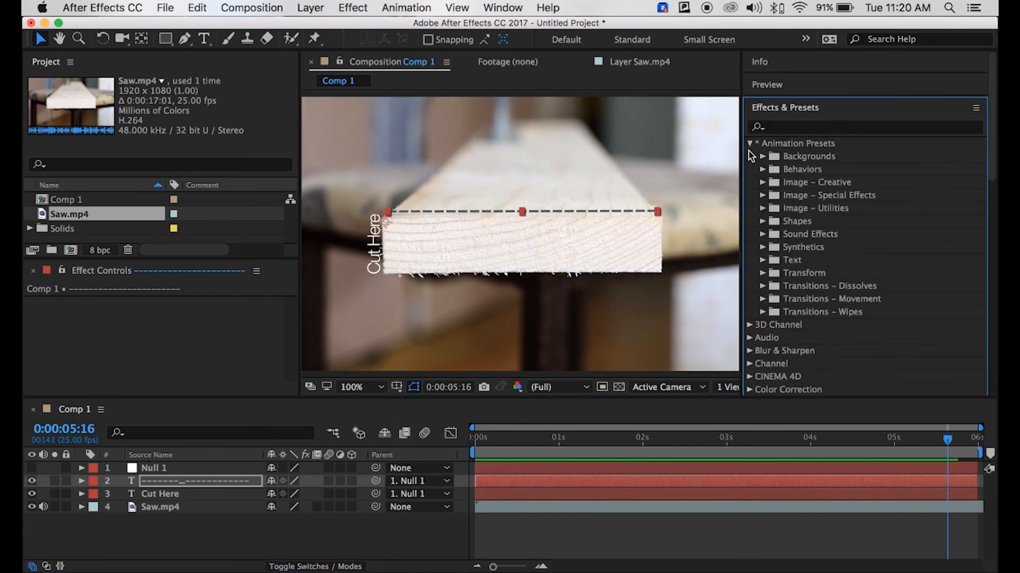
pyautogui.click(763, 259)
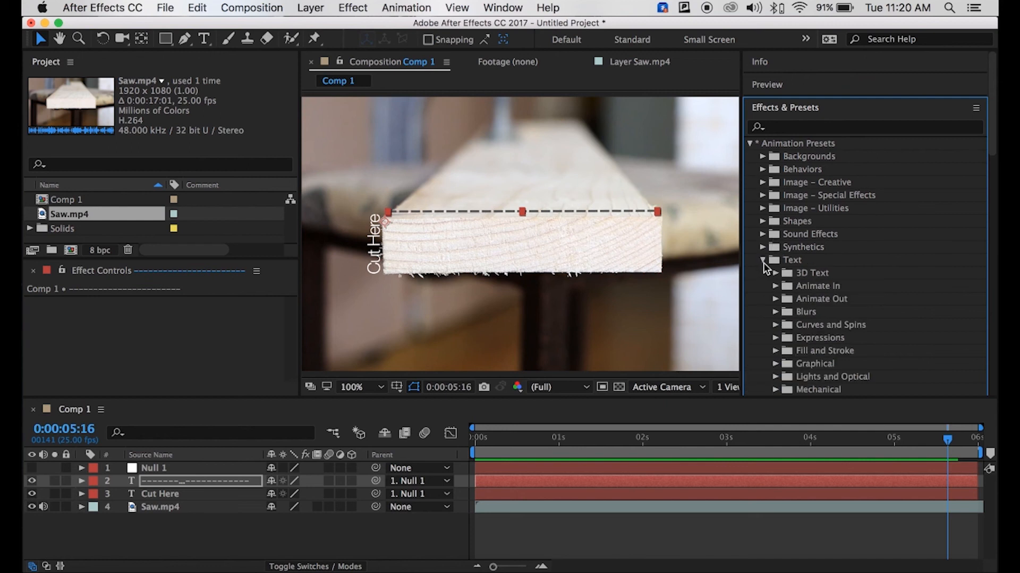
pyautogui.click(775, 312)
pyautogui.scroll(-5, 817, 322)
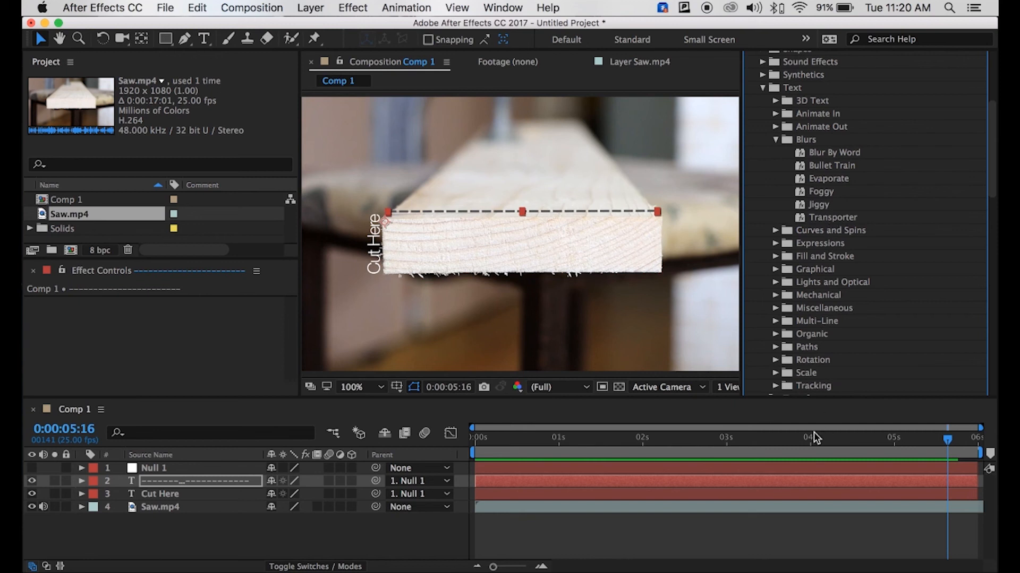
pyautogui.moveTo(627, 452); pyautogui.dragTo(641, 452)
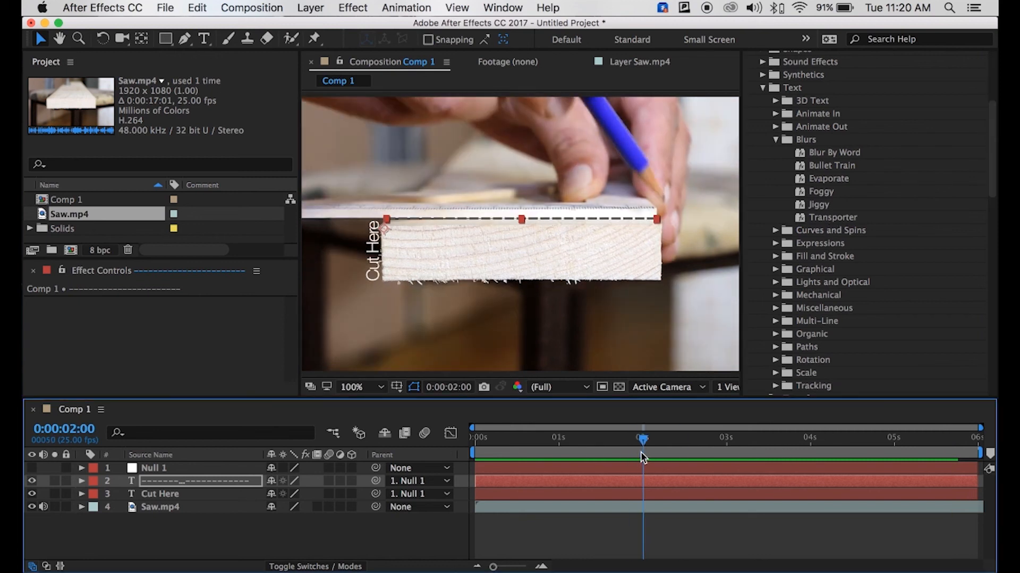
pyautogui.moveTo(831, 166); pyautogui.dragTo(374, 260)
pyautogui.moveTo(660, 184); pyautogui.dragTo(558, 218)
# Step: Scrub to 0:00:00:13 and play back the composition to check the animation of the text and dashed line
pyautogui.moveTo(626, 437); pyautogui.dragTo(519, 444)
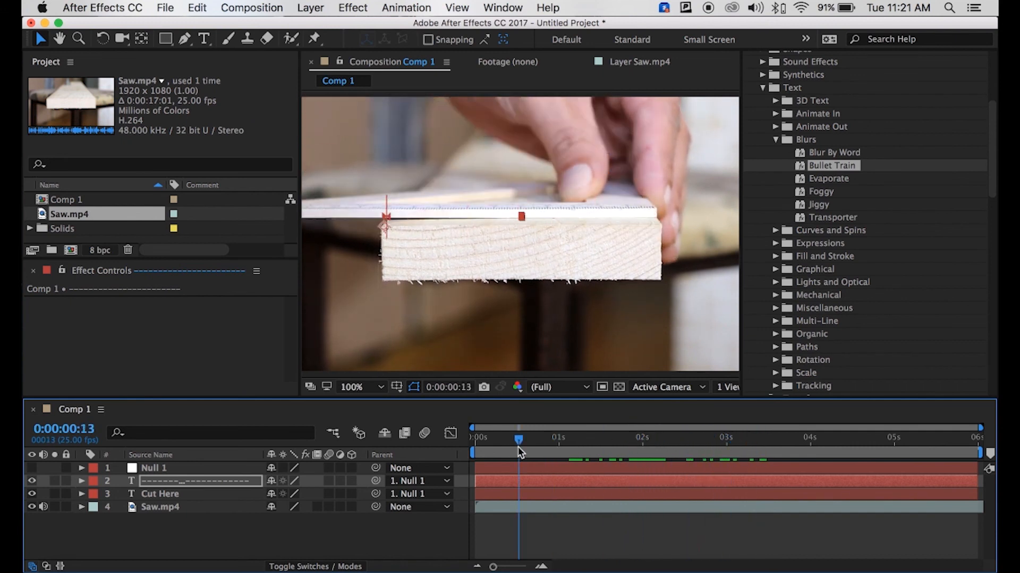
pyautogui.click(451, 335)
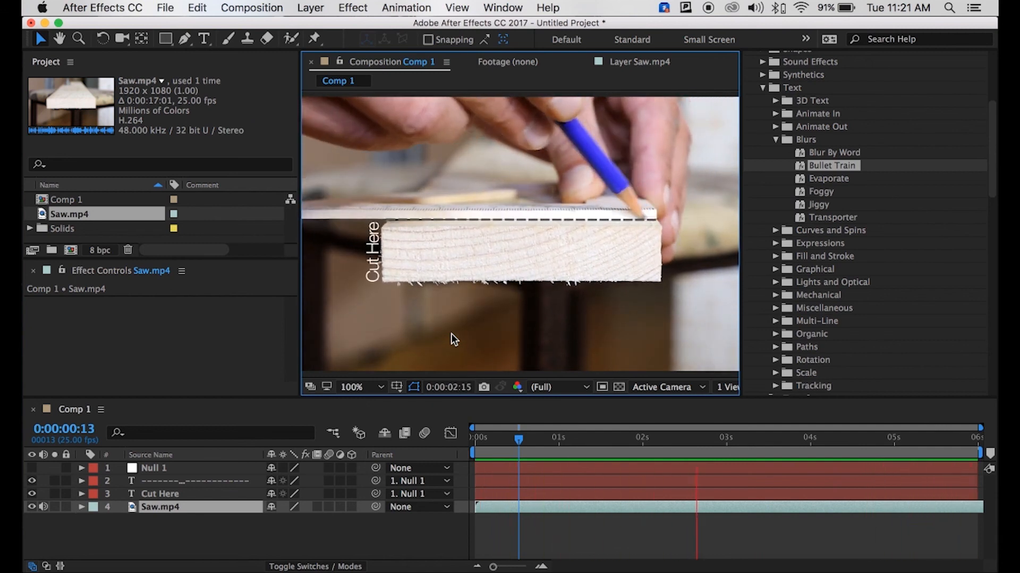
pyautogui.press('space')
pyautogui.click(493, 6)
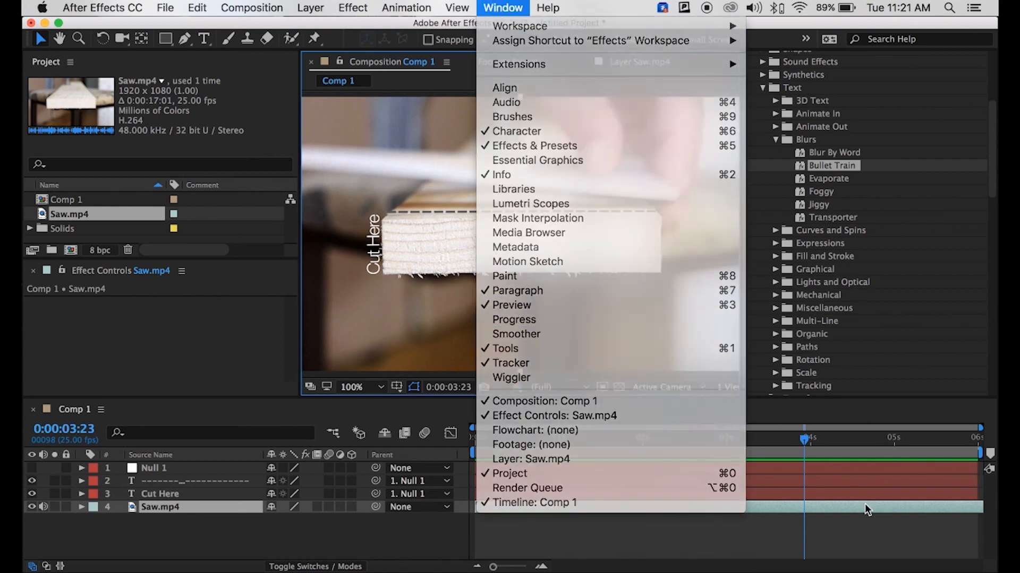
pyautogui.click(864, 504)
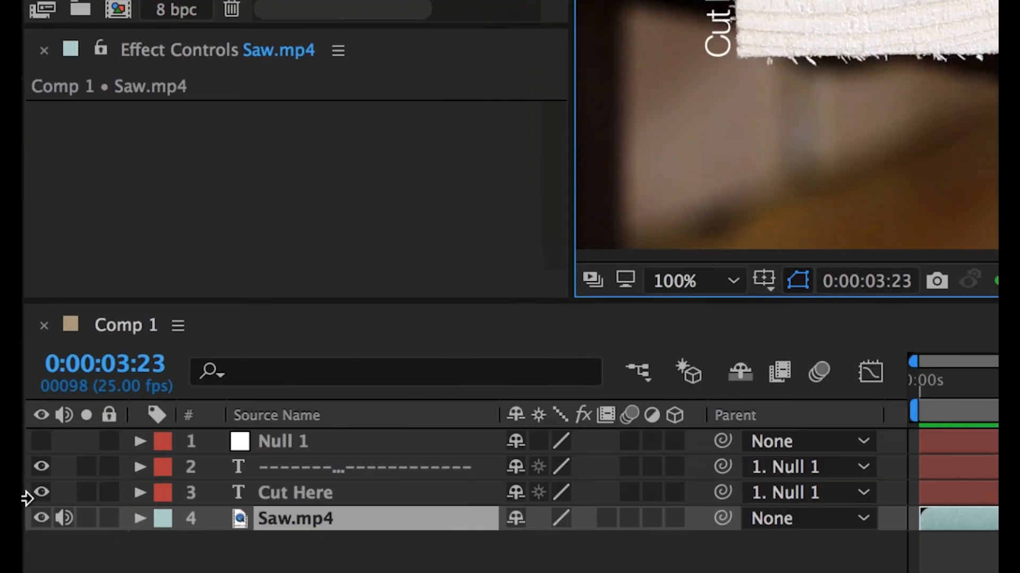
# Step: Show Null 1 temporarily while scrubbing to 0:00:04:00 to check how it follows the plank
pyautogui.click(307, 444)
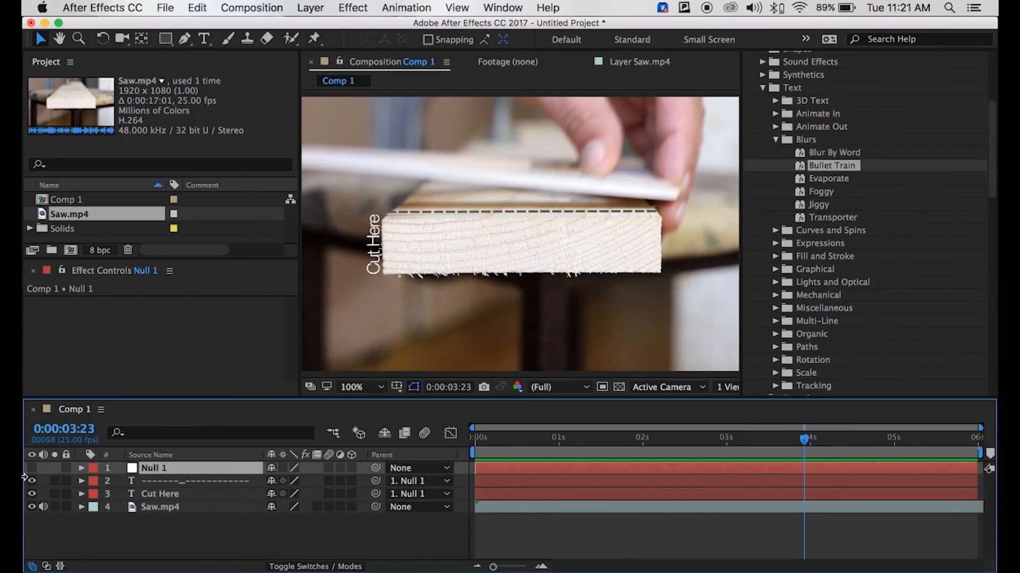
pyautogui.click(32, 468)
pyautogui.moveTo(692, 440); pyautogui.dragTo(817, 440)
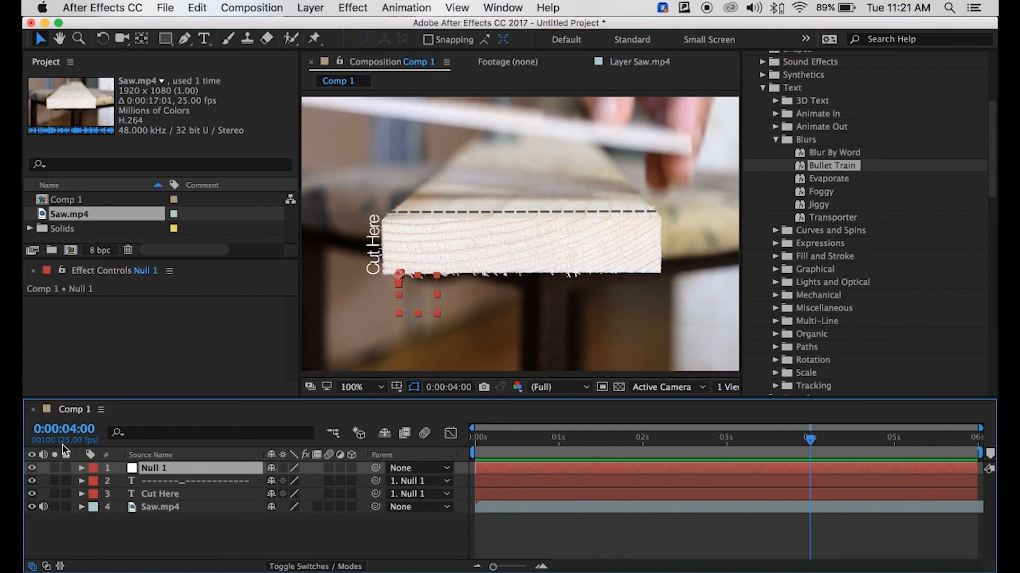
pyautogui.click(32, 468)
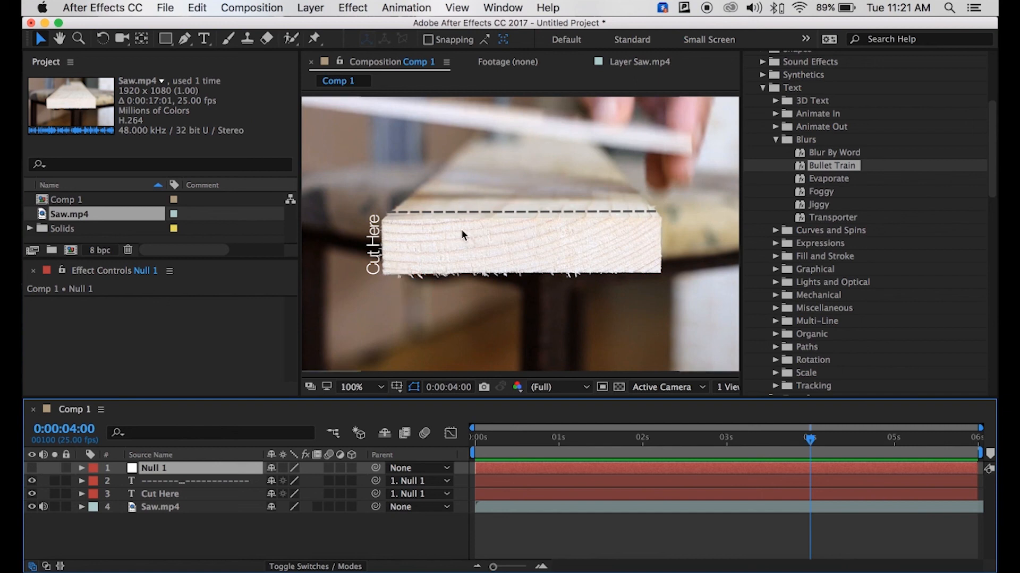